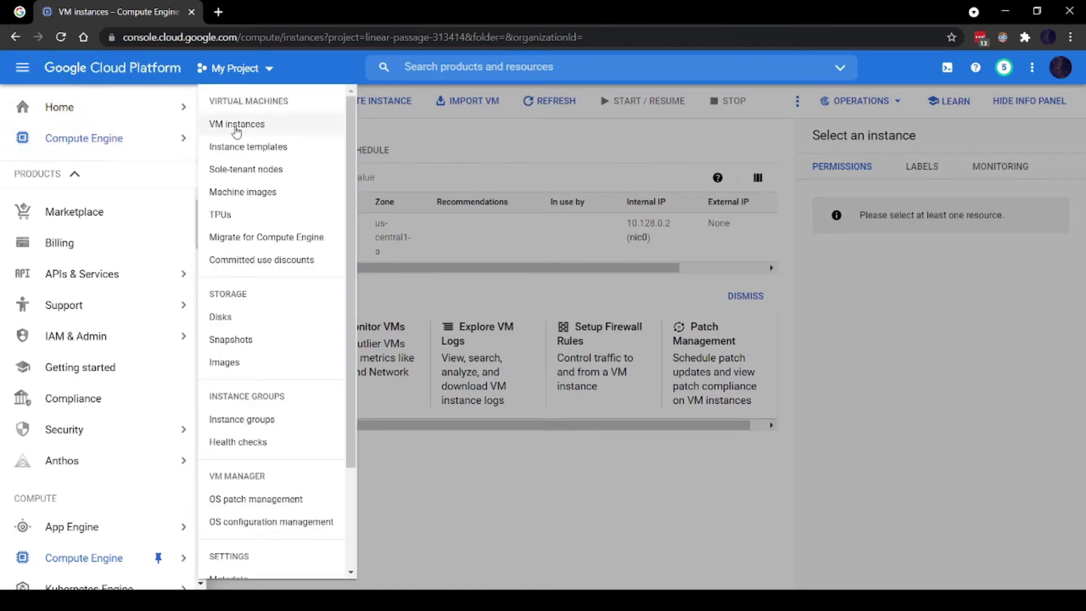
- Go to Compute Engine's VM instances list from the navigation menu
{"action": "left_click", "coordinate": [237, 126]}
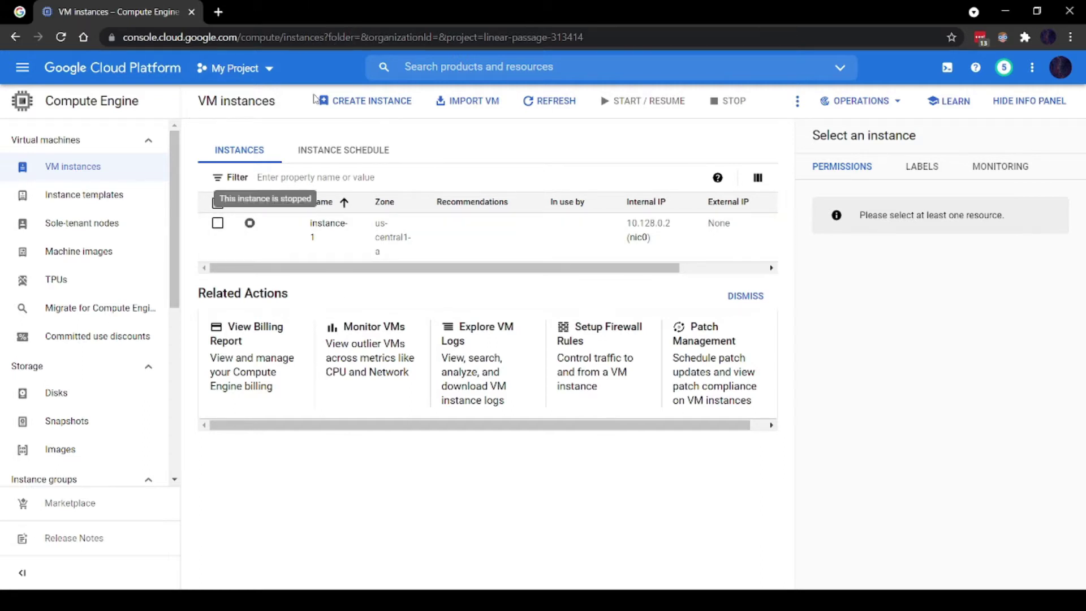
- Start a new instance and review the machine types without changing them
{"action": "left_click", "coordinate": [360, 104]}
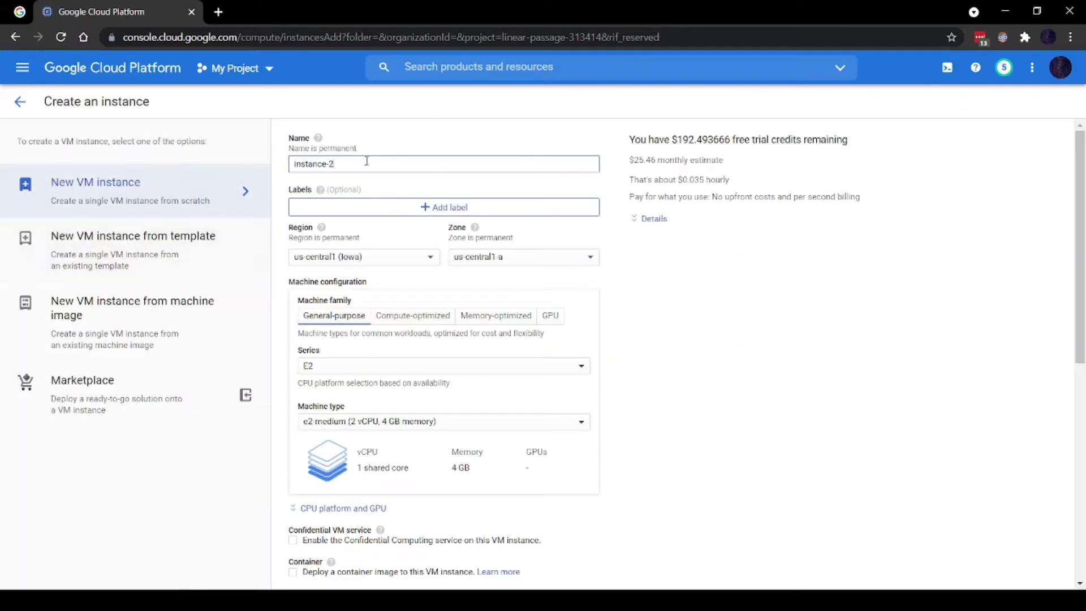
{"action": "scroll", "coordinate": [345, 213], "scroll_direction": "down", "scroll_amount": 1}
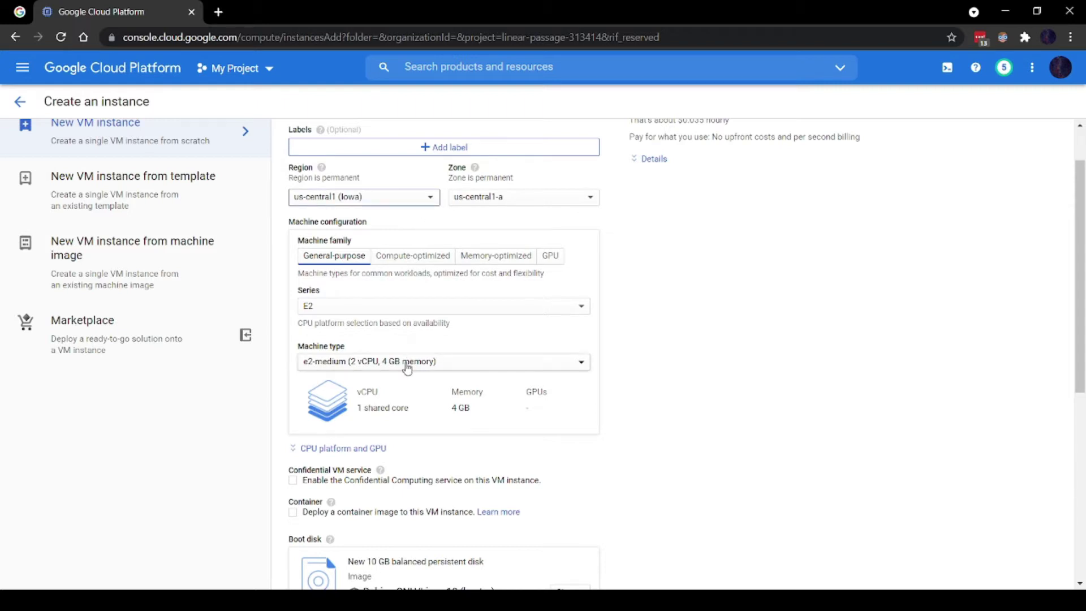
{"action": "left_click", "coordinate": [406, 368]}
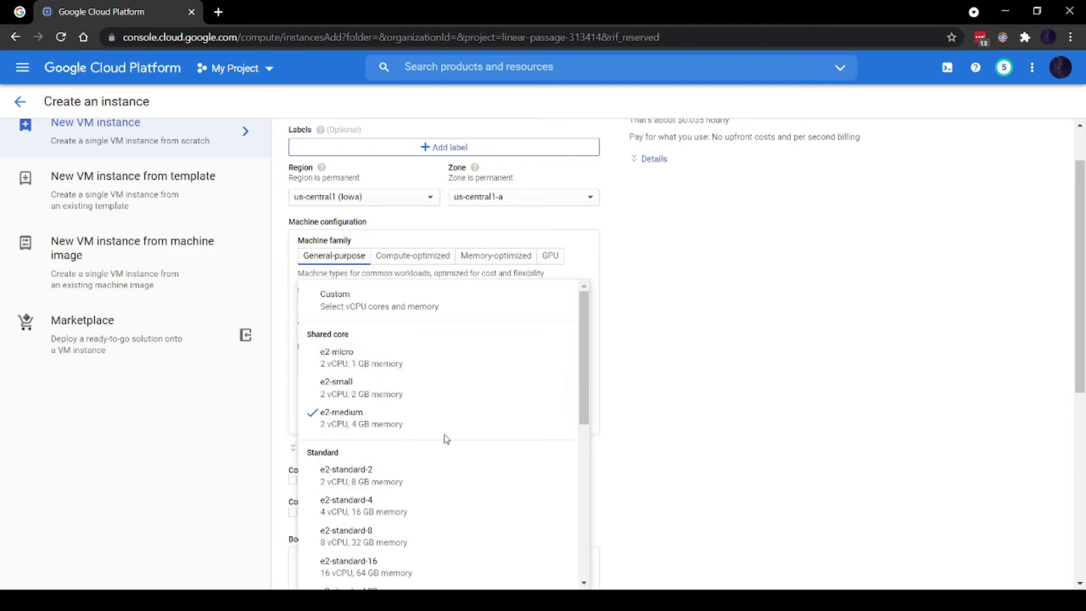
{"action": "left_click", "coordinate": [667, 282]}
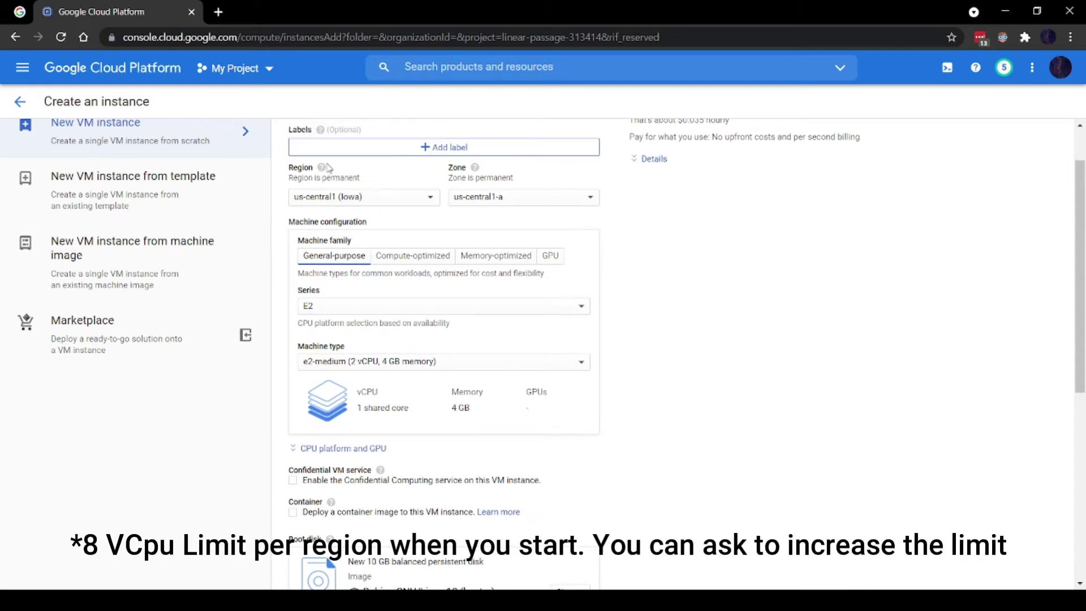
- Set the instance region to northamerica-northeast1 (Montréal)
{"action": "left_click", "coordinate": [389, 201]}
{"action": "left_click", "coordinate": [671, 312]}
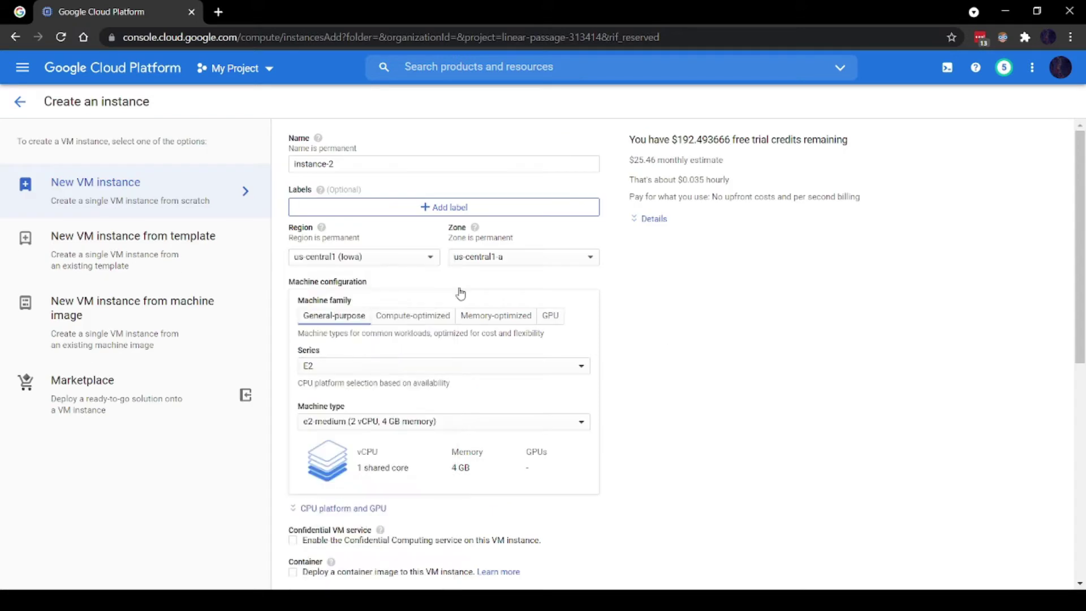
{"action": "left_click", "coordinate": [397, 262]}
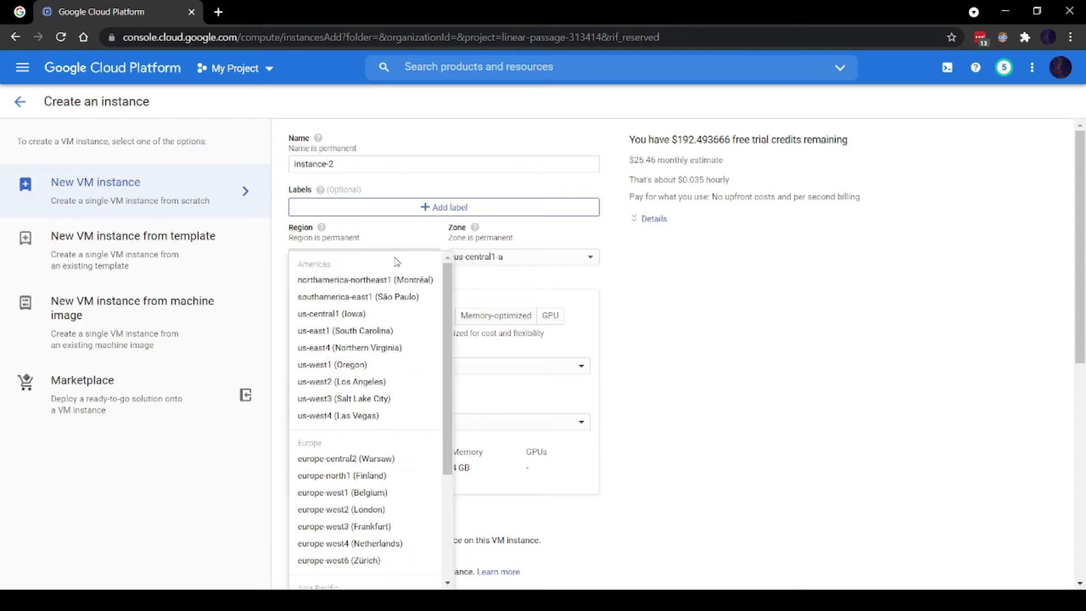
{"action": "left_click", "coordinate": [689, 291]}
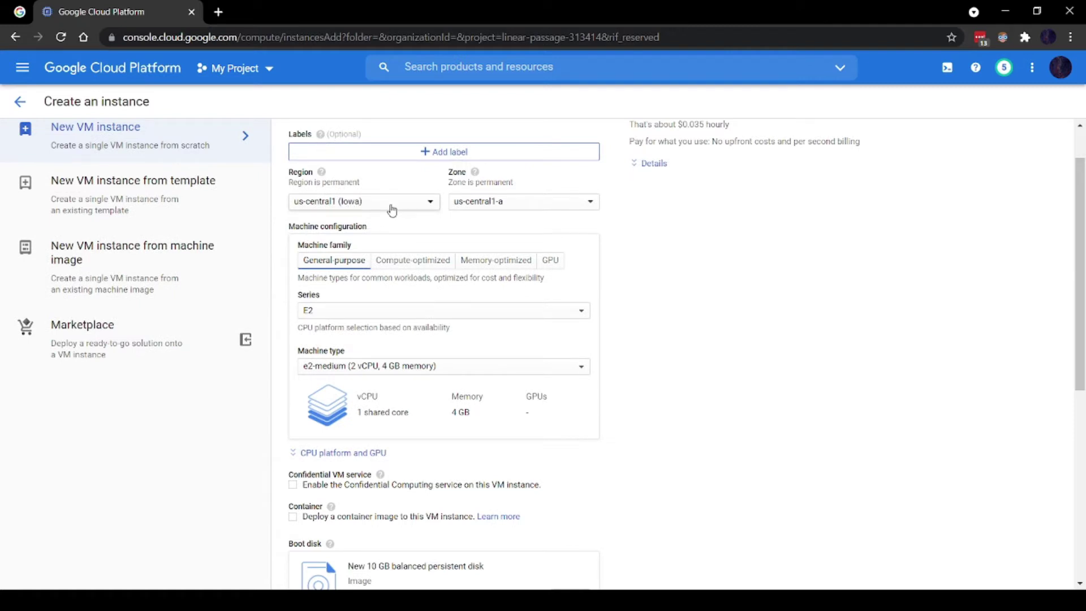
{"action": "left_click", "coordinate": [389, 207]}
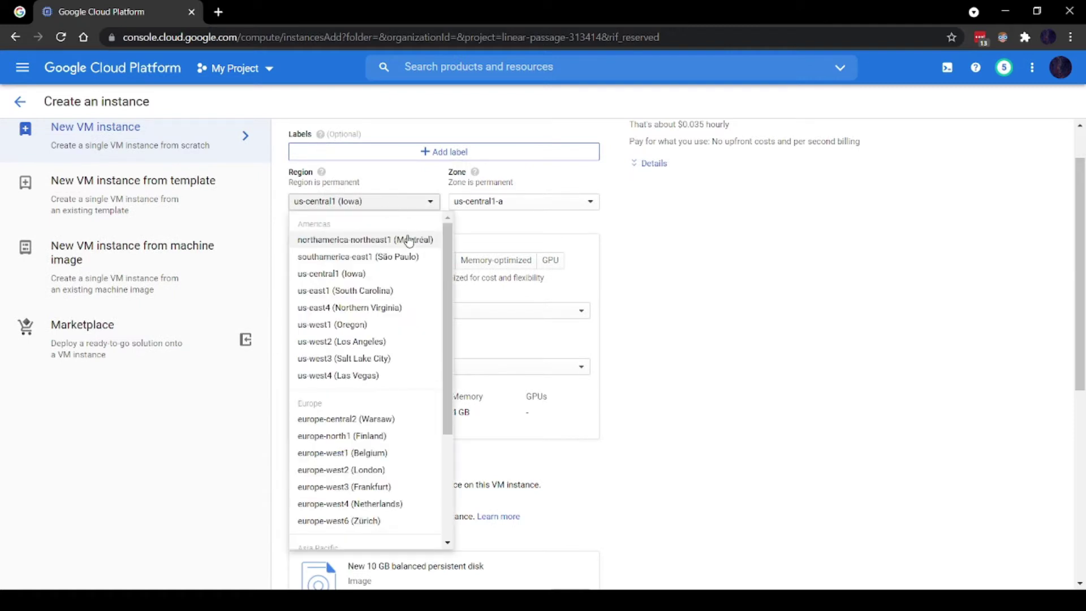
{"action": "left_click", "coordinate": [409, 243]}
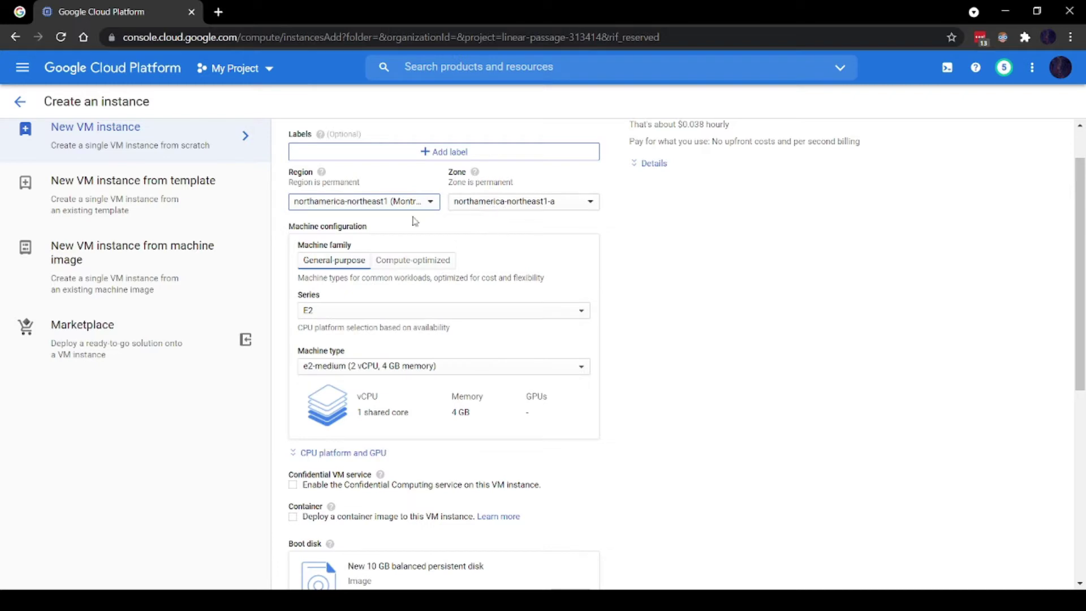
{"action": "left_click", "coordinate": [415, 208]}
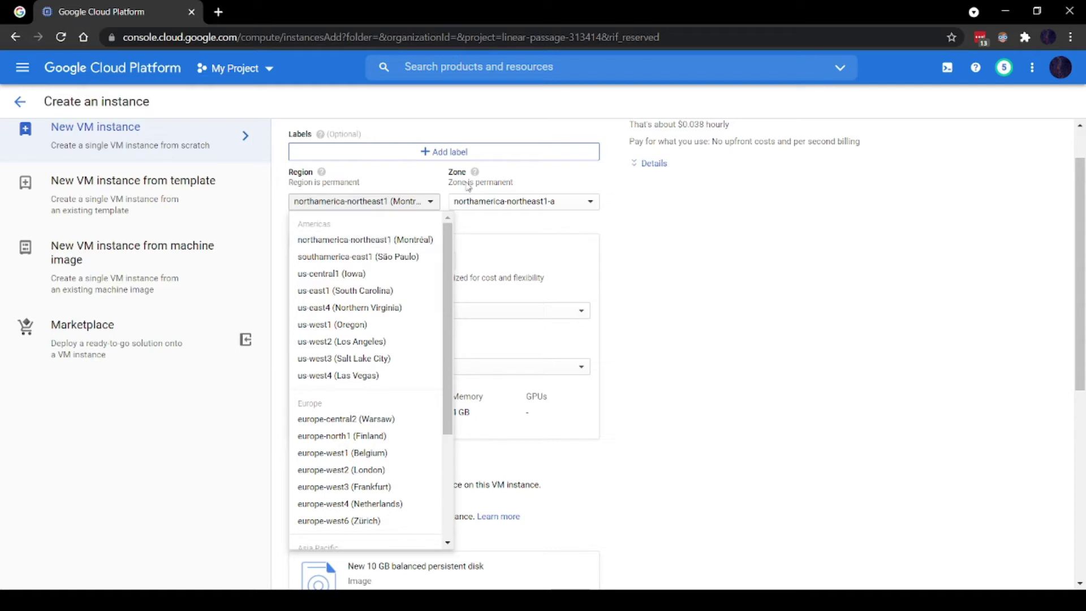
{"action": "left_click", "coordinate": [668, 259]}
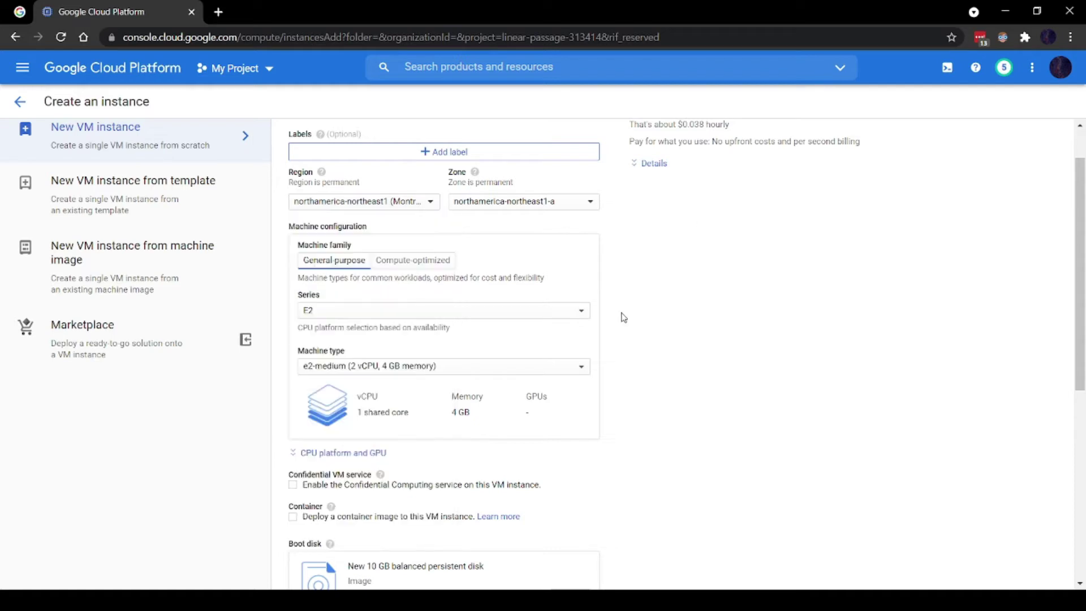
{"action": "scroll", "coordinate": [509, 317], "scroll_direction": "down", "scroll_amount": 1}
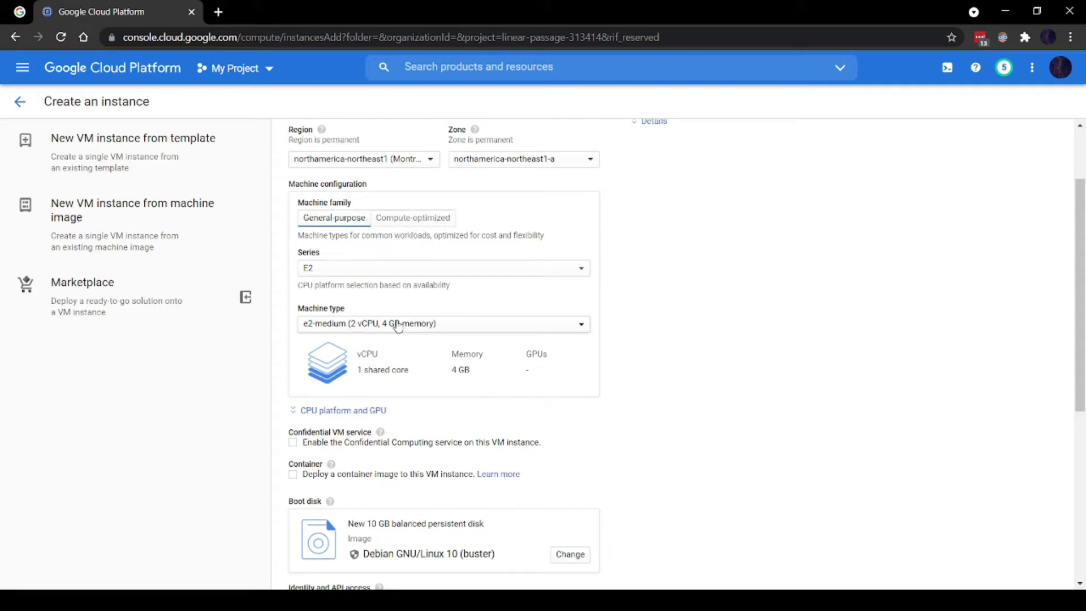
{"action": "scroll", "coordinate": [343, 340], "scroll_direction": "down", "scroll_amount": 1}
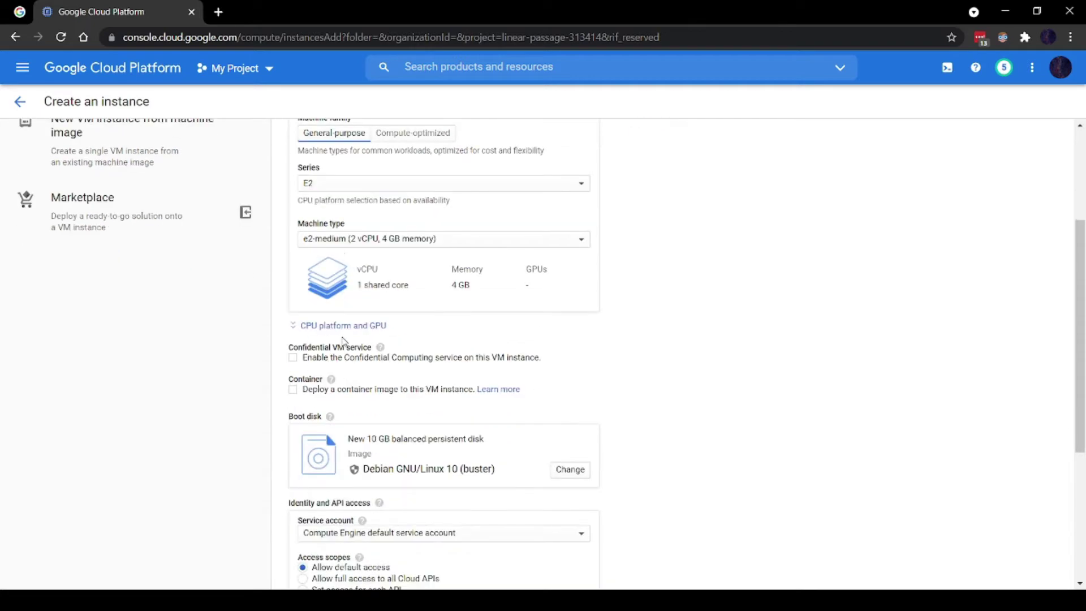
{"action": "scroll", "coordinate": [343, 341], "scroll_direction": "down", "scroll_amount": 1}
{"action": "scroll", "coordinate": [344, 341], "scroll_direction": "up", "scroll_amount": 1}
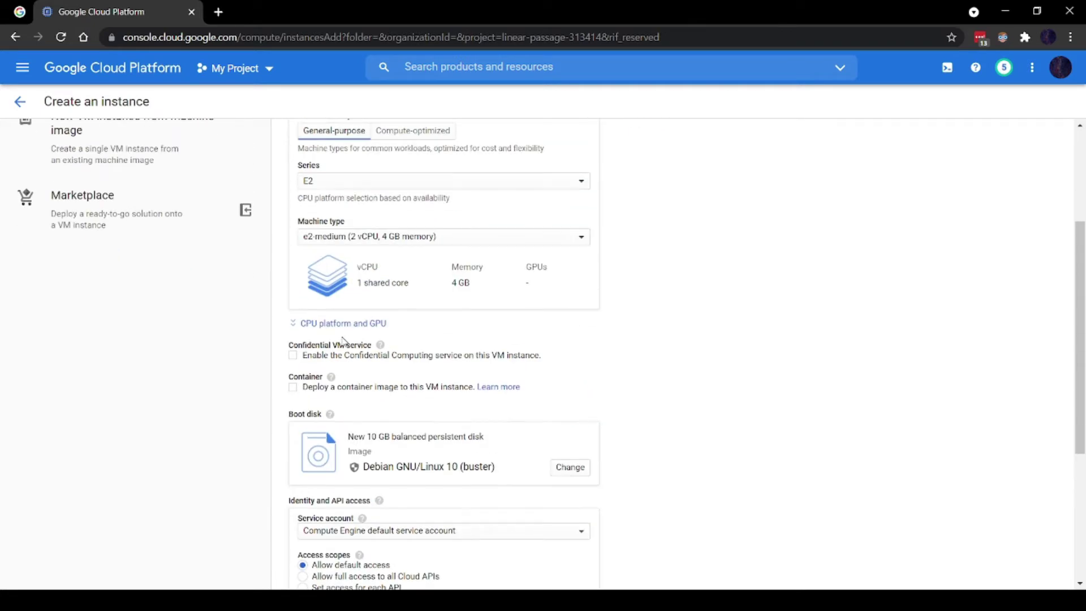
{"action": "scroll", "coordinate": [365, 331], "scroll_direction": "down", "scroll_amount": 1}
{"action": "scroll", "coordinate": [392, 322], "scroll_direction": "down", "scroll_amount": 1}
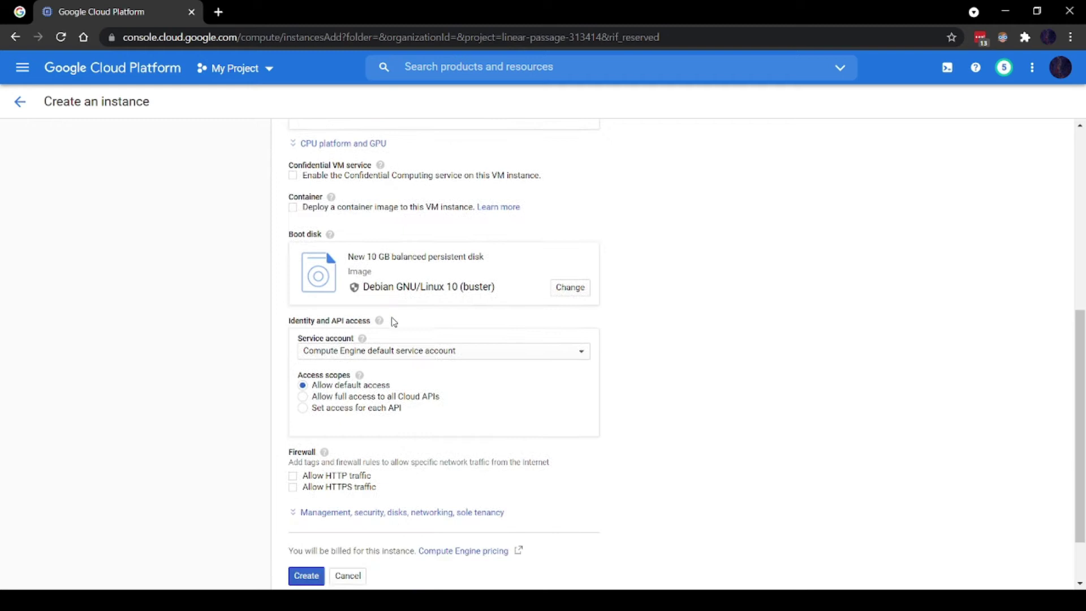
- Set the boot disk to Windows Server 2019 Datacenter on a 50 GB SSD persistent disk
{"action": "left_click", "coordinate": [571, 288]}
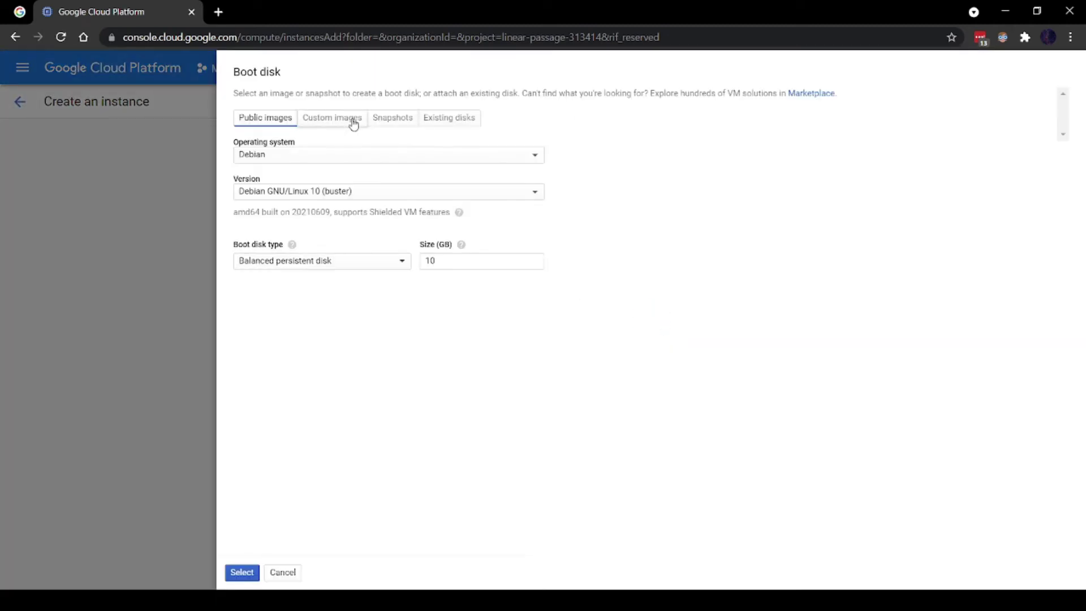
{"action": "left_click", "coordinate": [326, 158]}
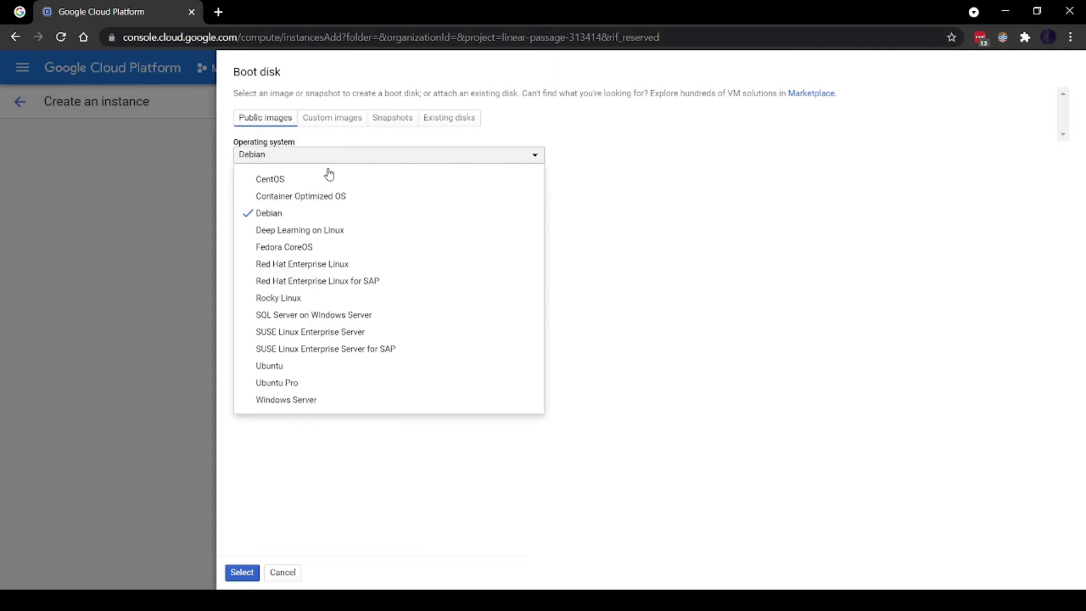
{"action": "left_click", "coordinate": [312, 400]}
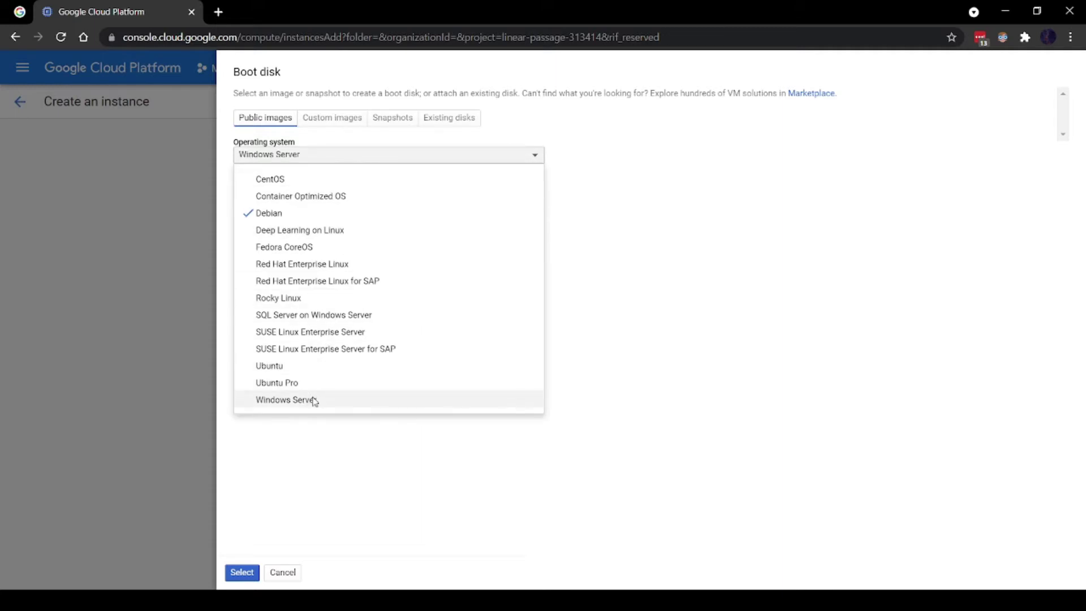
{"action": "left_click", "coordinate": [363, 196]}
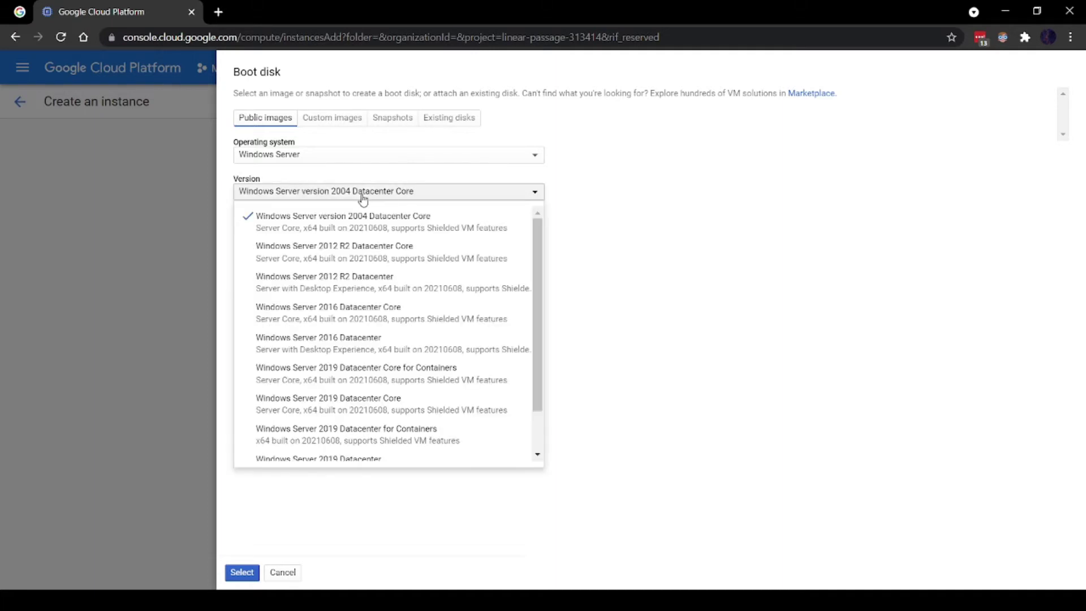
{"action": "scroll", "coordinate": [367, 308], "scroll_direction": "down", "scroll_amount": 2}
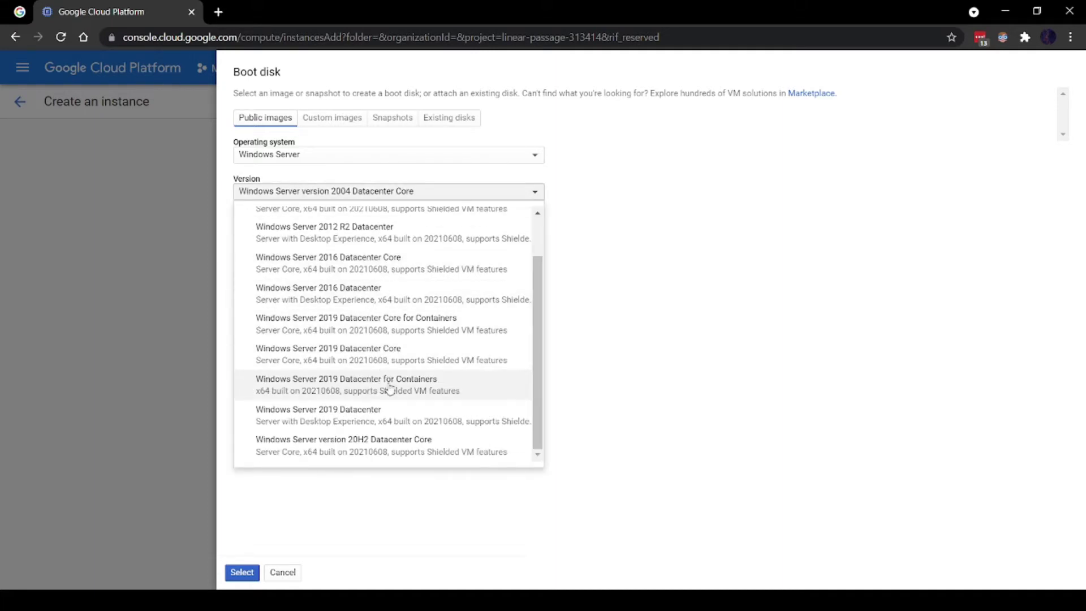
{"action": "left_click", "coordinate": [403, 416]}
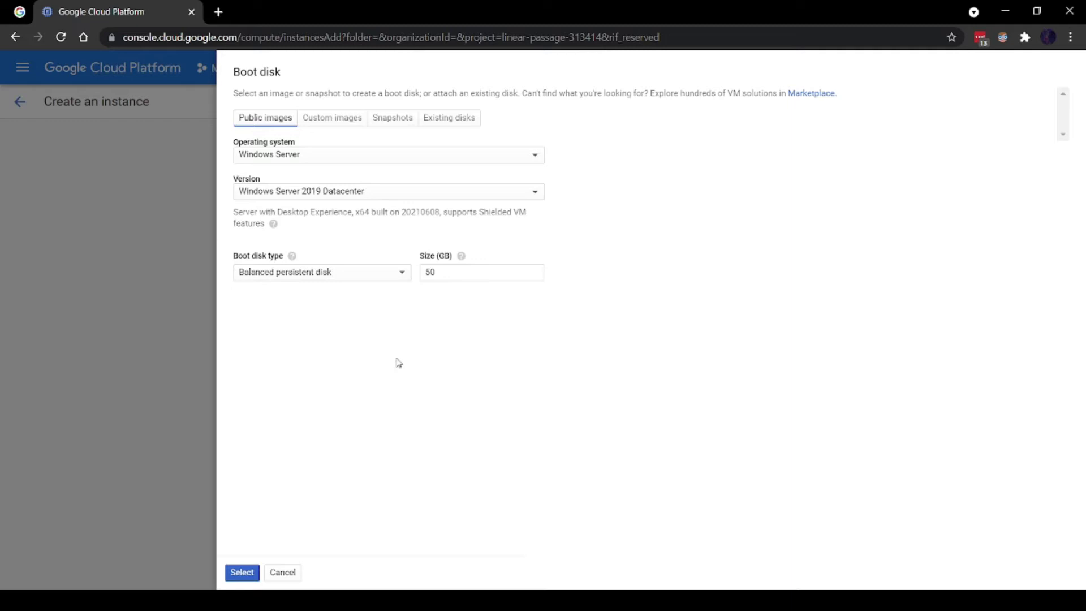
{"action": "left_click", "coordinate": [314, 275]}
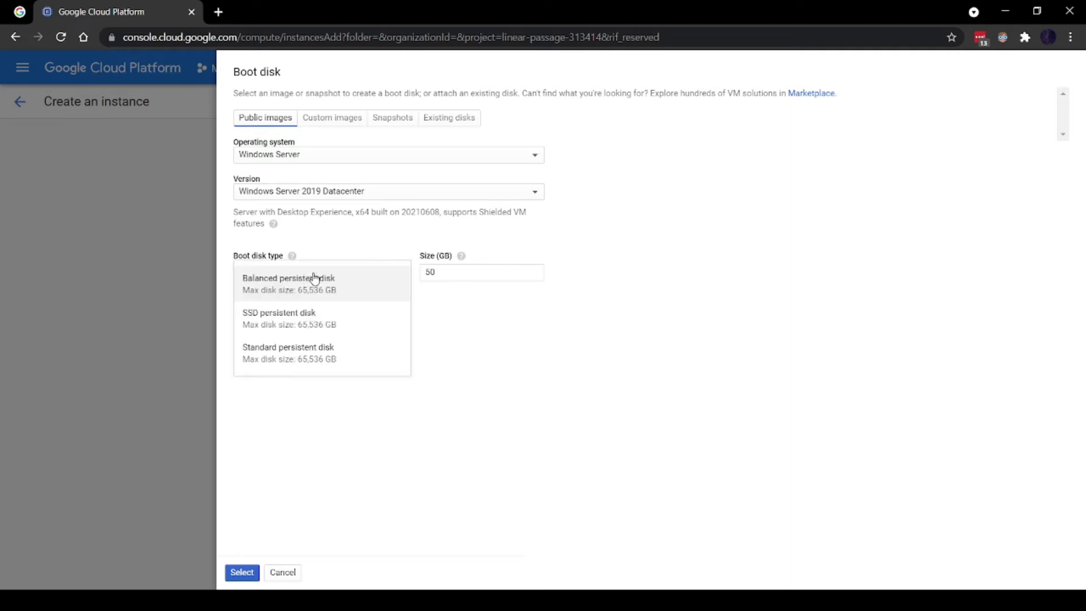
{"action": "left_click", "coordinate": [298, 322]}
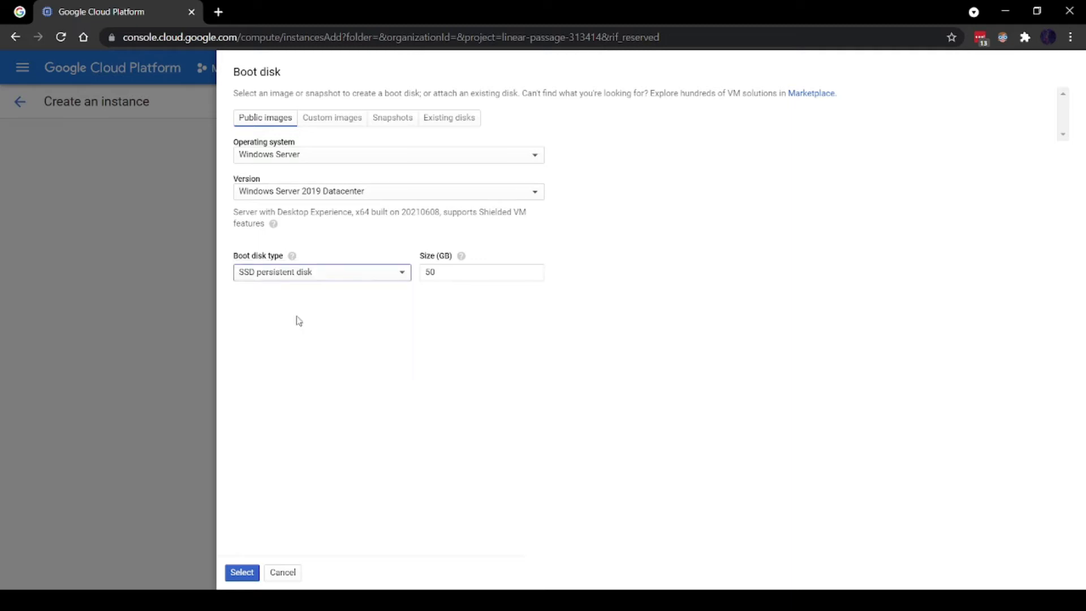
{"action": "left_click", "coordinate": [432, 272]}
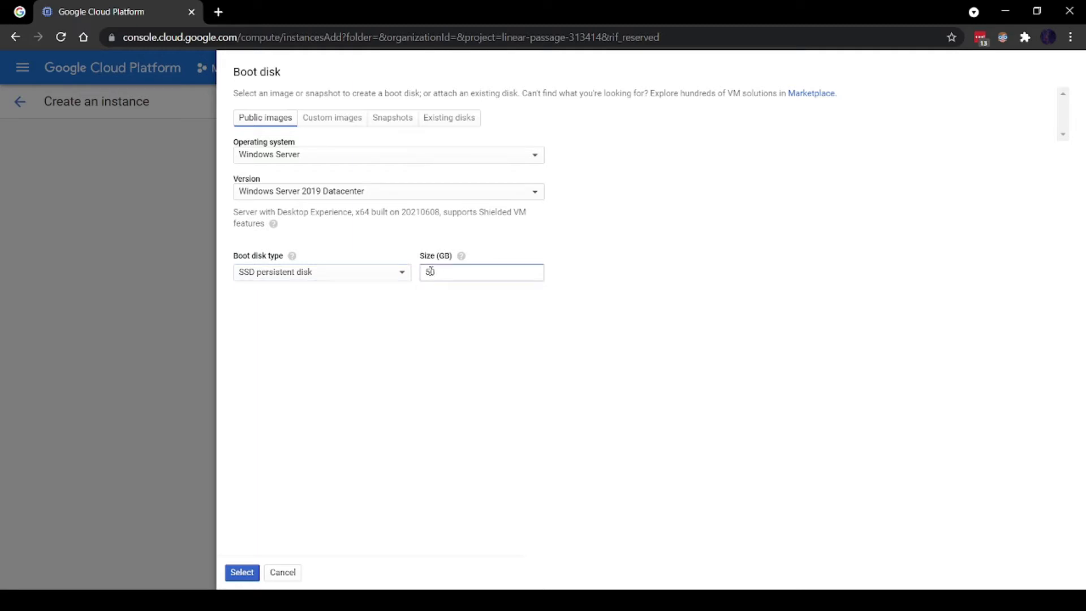
{"action": "left_click", "coordinate": [246, 575]}
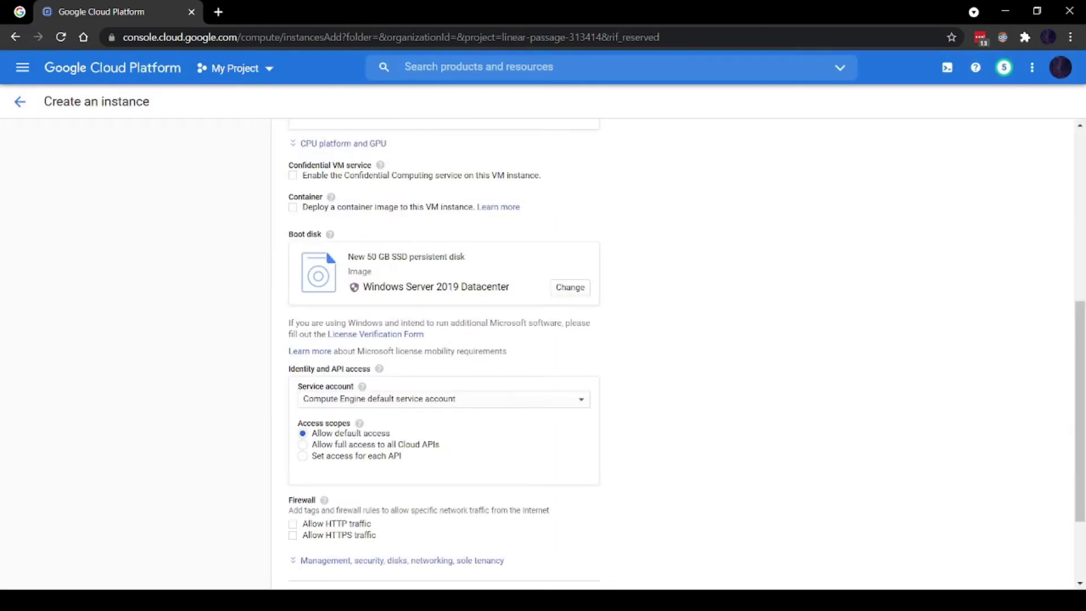
{"action": "scroll", "coordinate": [585, 464], "scroll_direction": "down", "scroll_amount": 2}
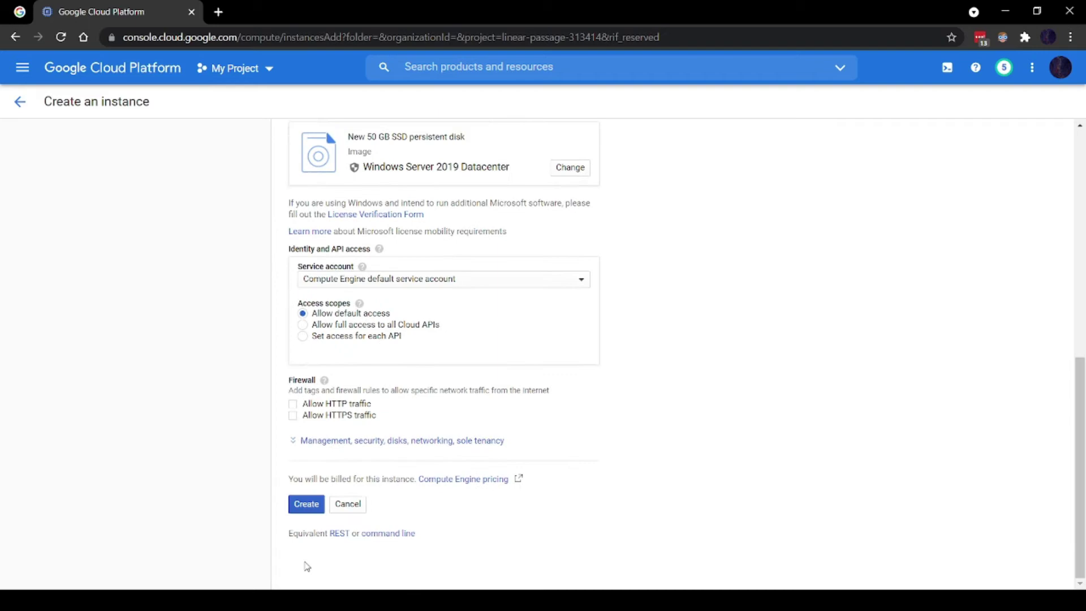
{"action": "scroll", "coordinate": [496, 437], "scroll_direction": "up", "scroll_amount": 15}
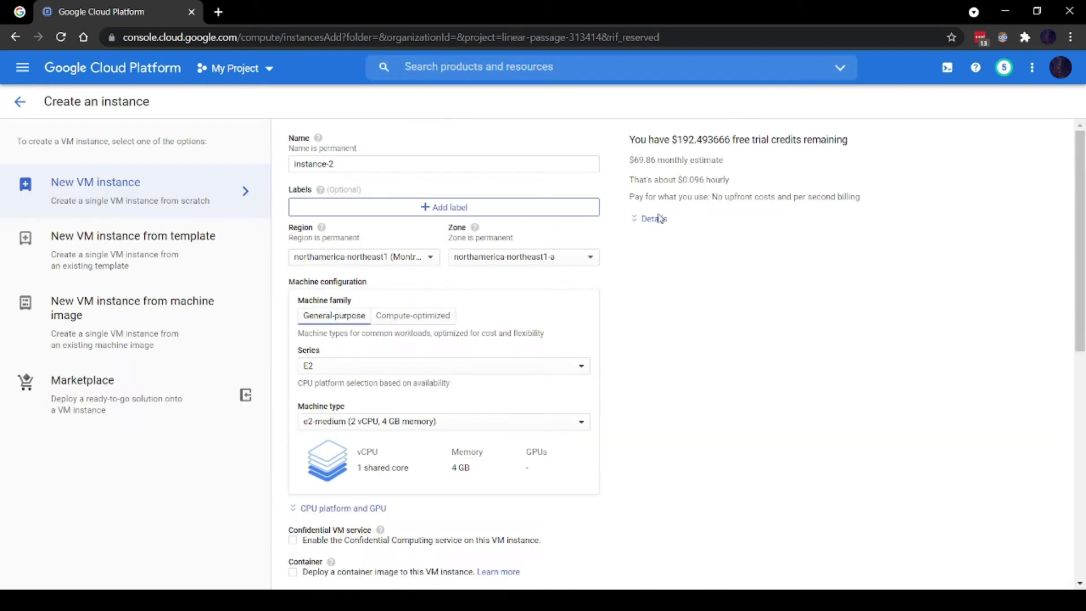
{"action": "scroll", "coordinate": [668, 212], "scroll_direction": "down", "scroll_amount": 5}
{"action": "scroll", "coordinate": [668, 212], "scroll_direction": "down", "scroll_amount": 1}
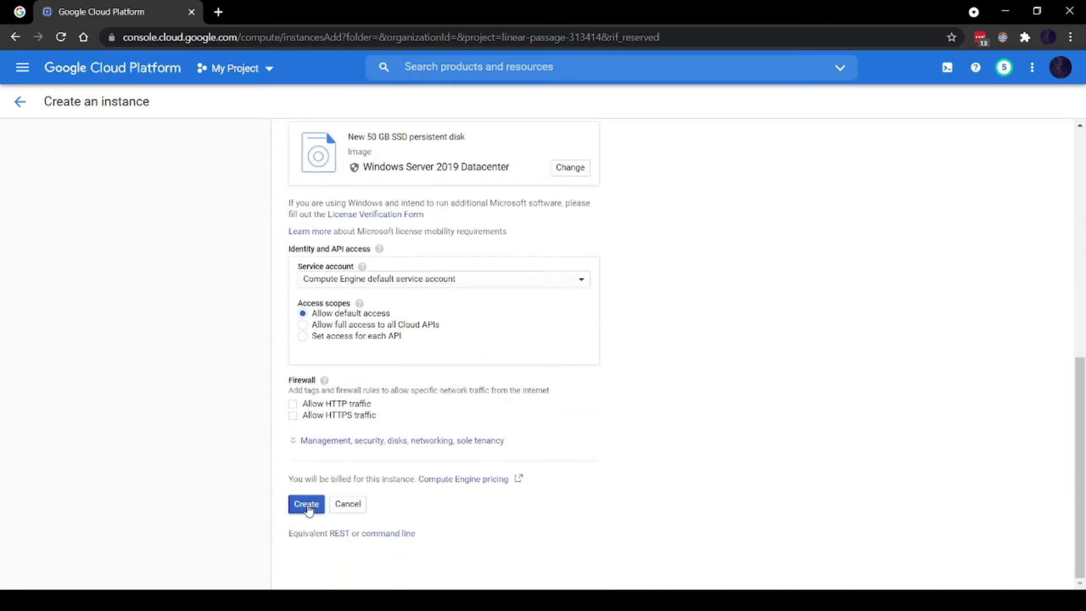
- Create the Windows instance and check notifications for instance-2's creation progress
{"action": "left_click", "coordinate": [309, 505]}
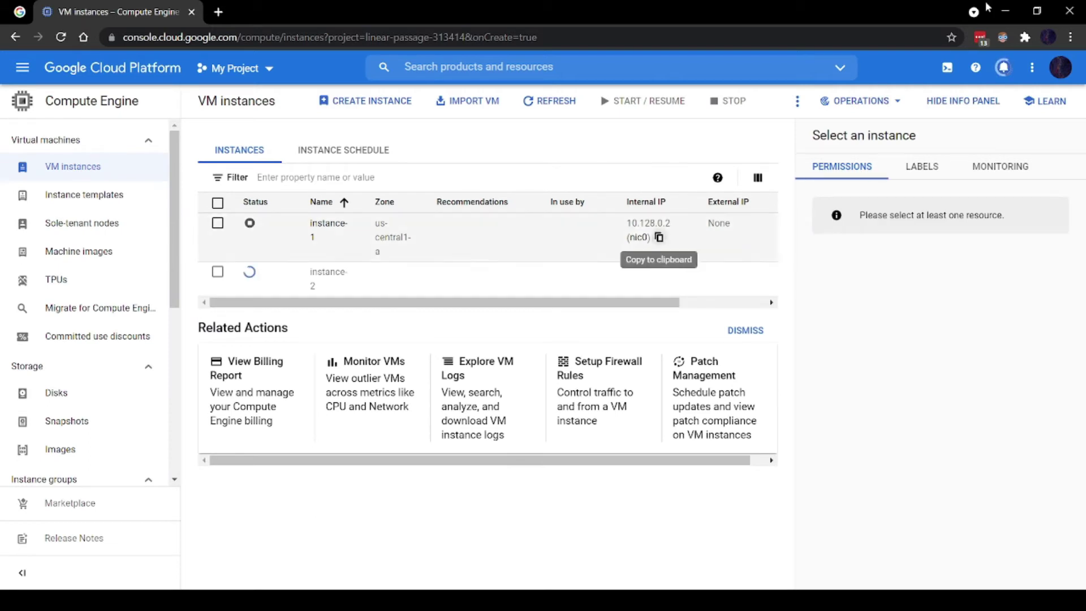
{"action": "left_click", "coordinate": [1004, 68]}
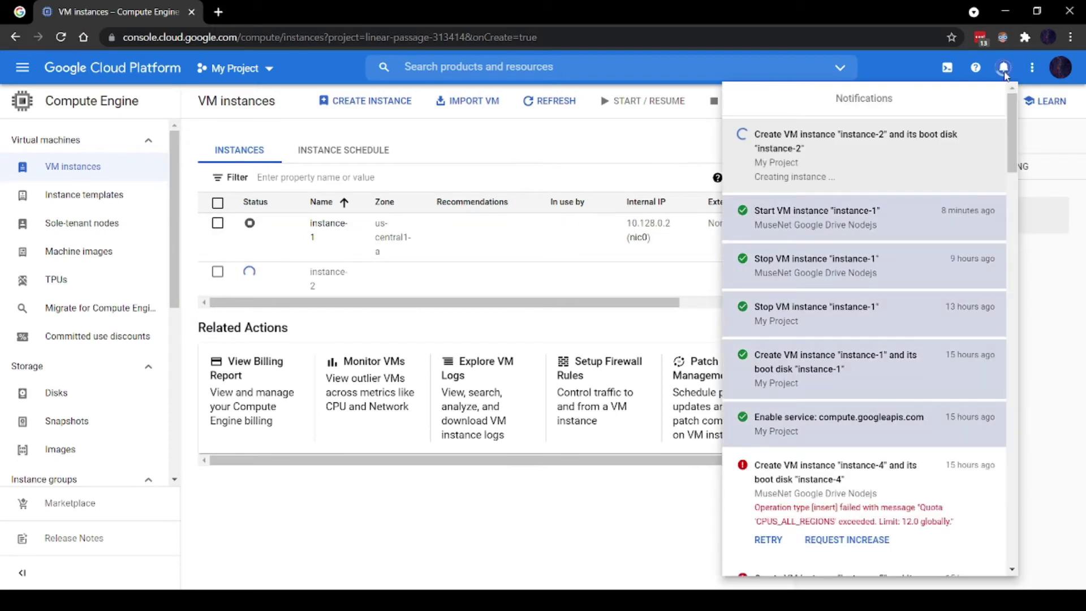
{"action": "left_click", "coordinate": [1004, 68]}
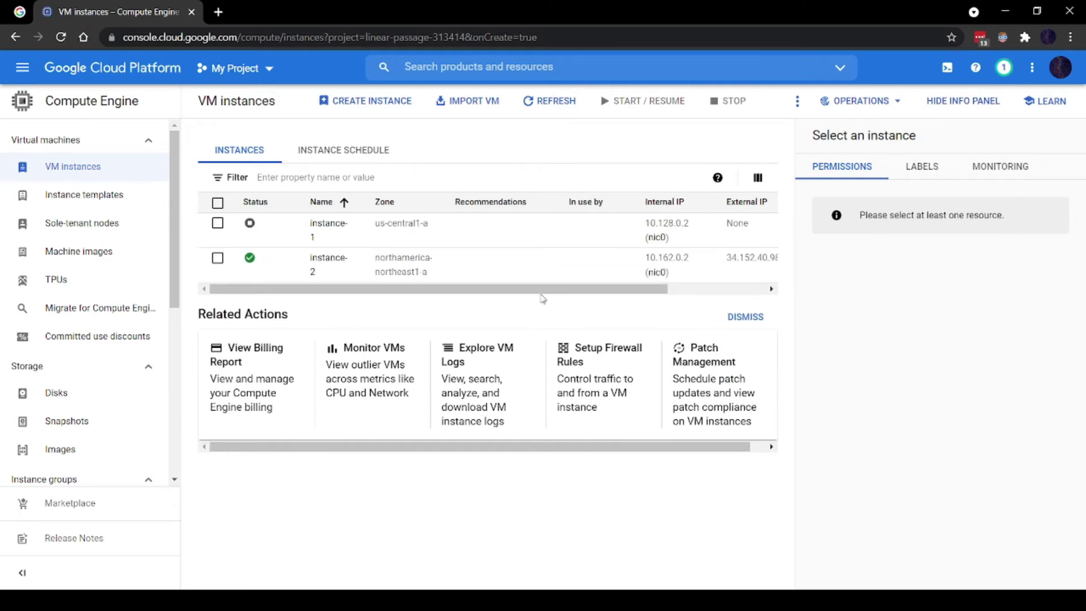
{"action": "left_click_drag", "start_coordinate": [550, 294], "coordinate": [659, 291]}
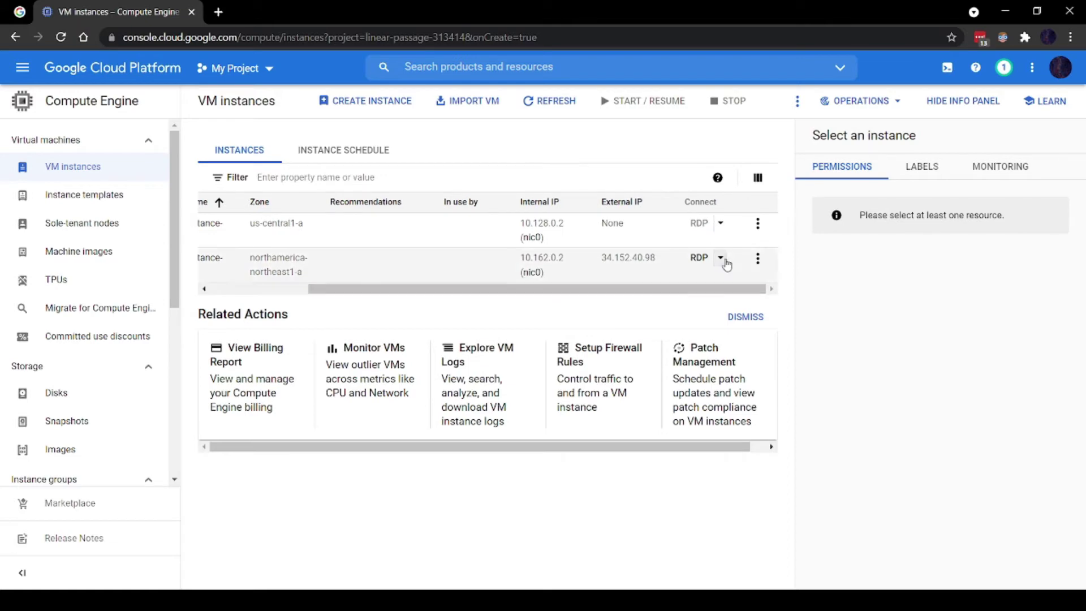
- Generate a new Windows password for user steelblue496 on instance-2 and copy it
{"action": "left_click", "coordinate": [720, 258]}
{"action": "left_click", "coordinate": [758, 286]}
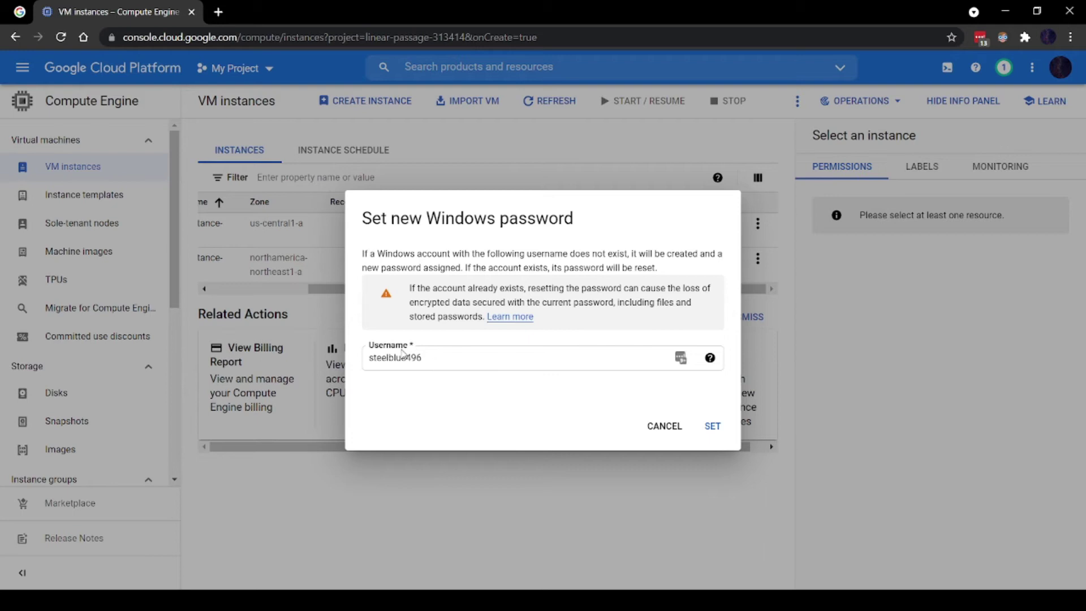
{"action": "left_click", "coordinate": [728, 436]}
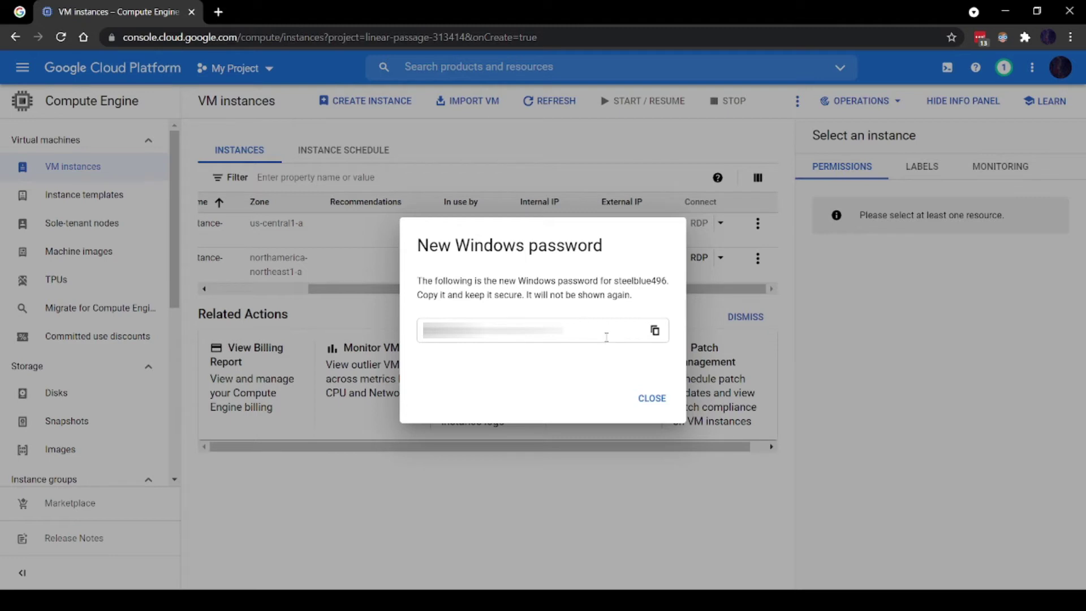
{"action": "left_click", "coordinate": [654, 331]}
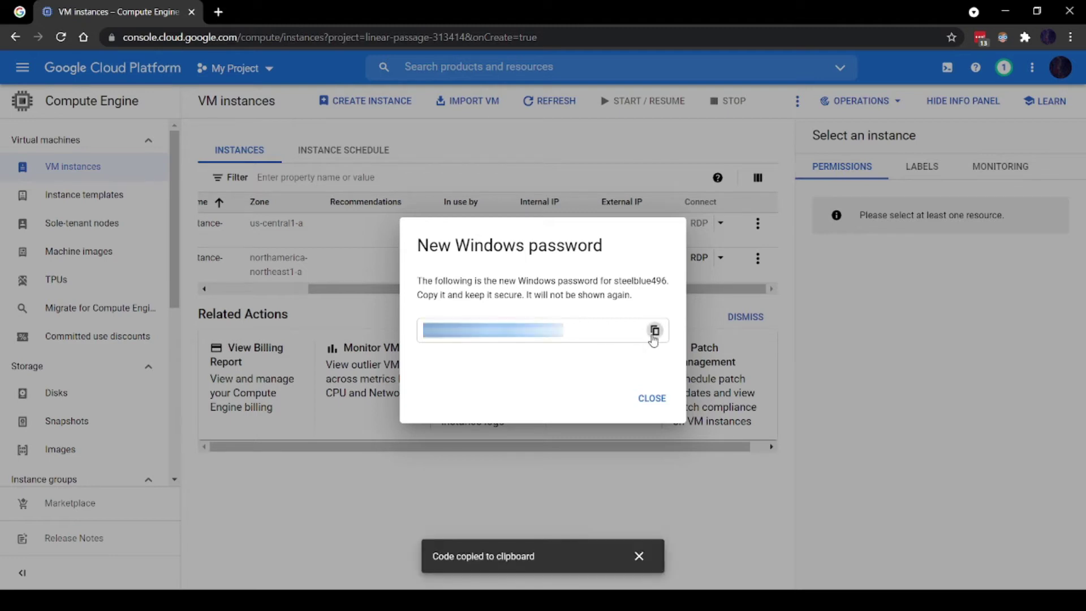
{"action": "left_click", "coordinate": [661, 400]}
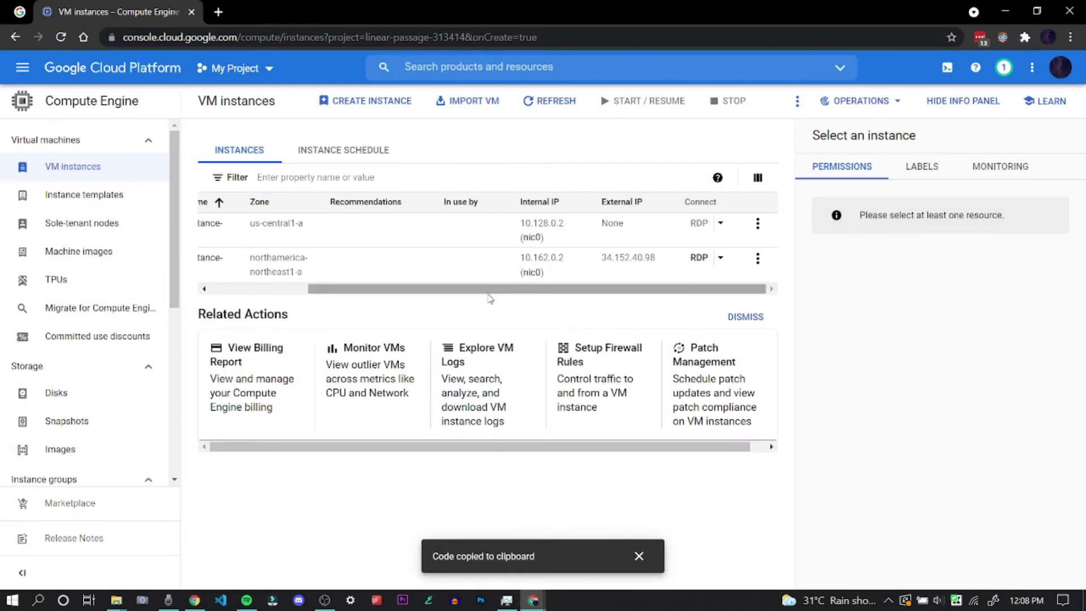
{"action": "left_click_drag", "start_coordinate": [489, 289], "coordinate": [386, 290]}
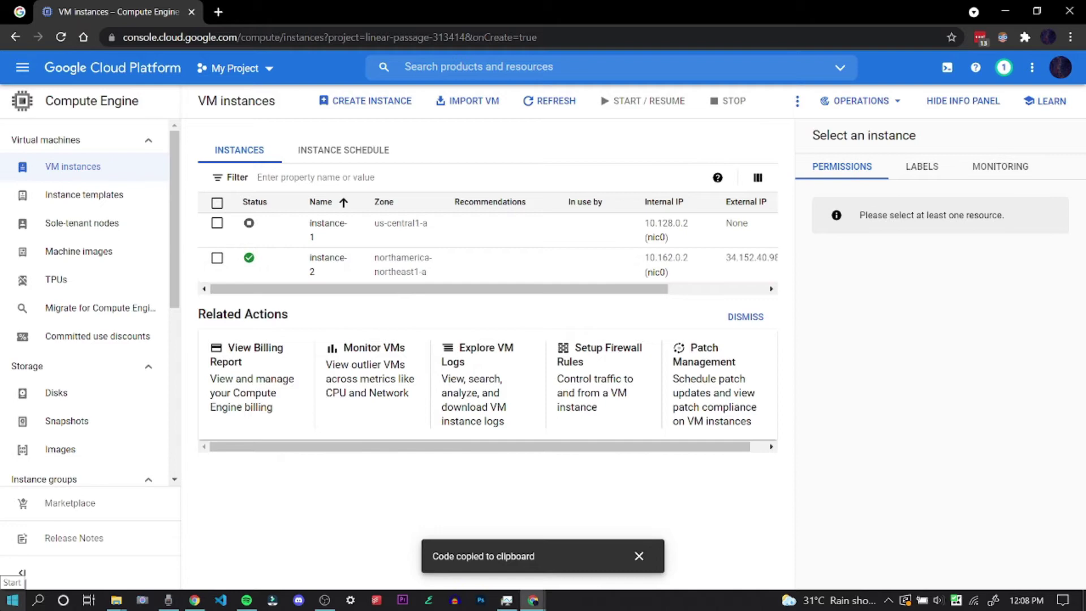
- Launch Remote Desktop Connection from the Start menu and tidy its window
{"action": "left_click", "coordinate": [12, 600]}
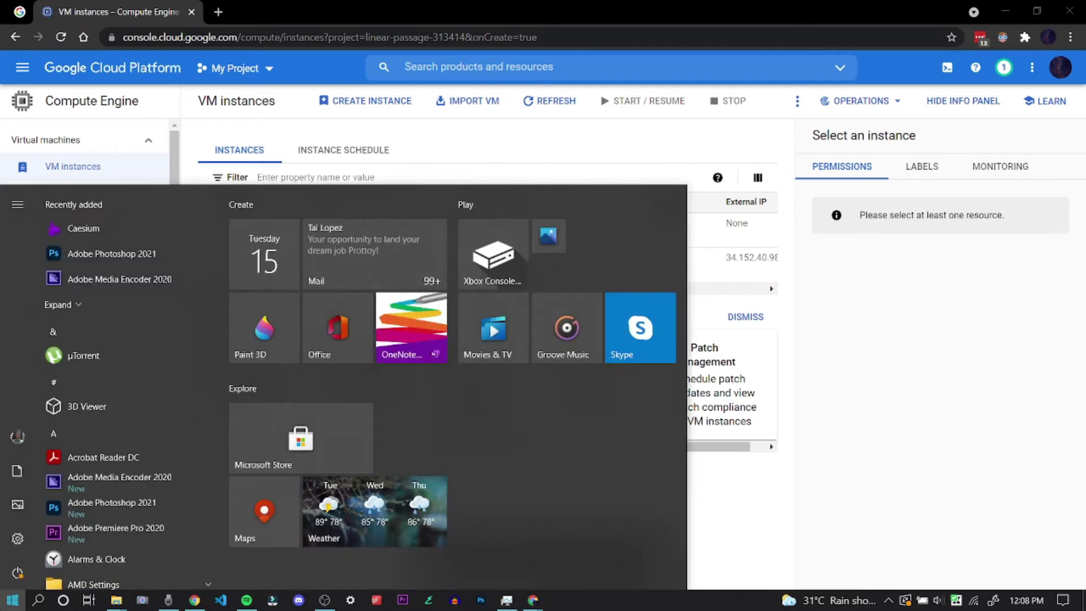
{"action": "left_click", "coordinate": [13, 600]}
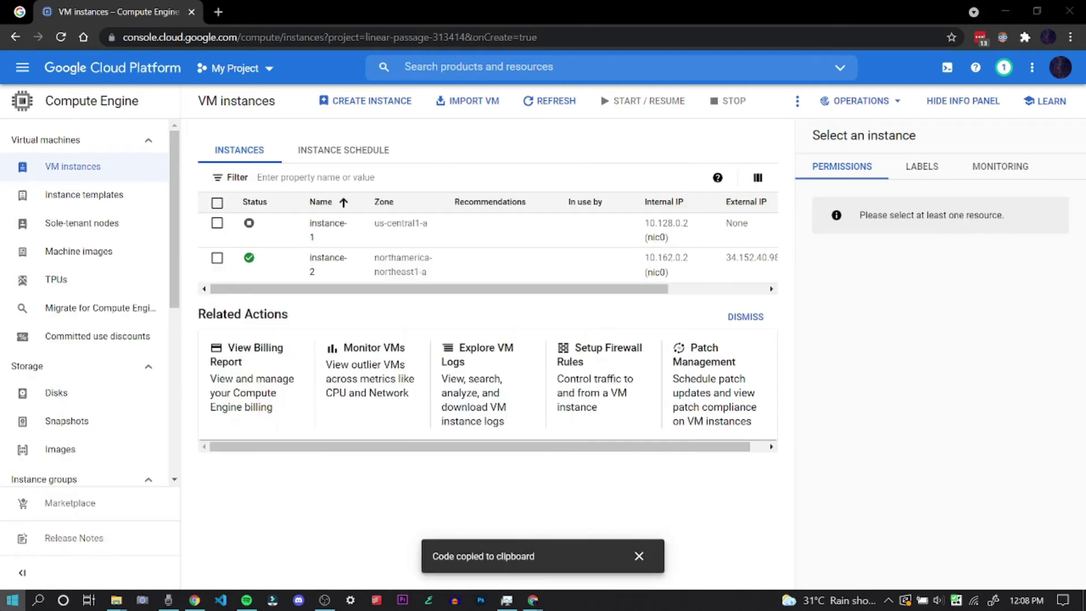
{"action": "key", "text": "super"}
{"action": "type", "text": "remote"}
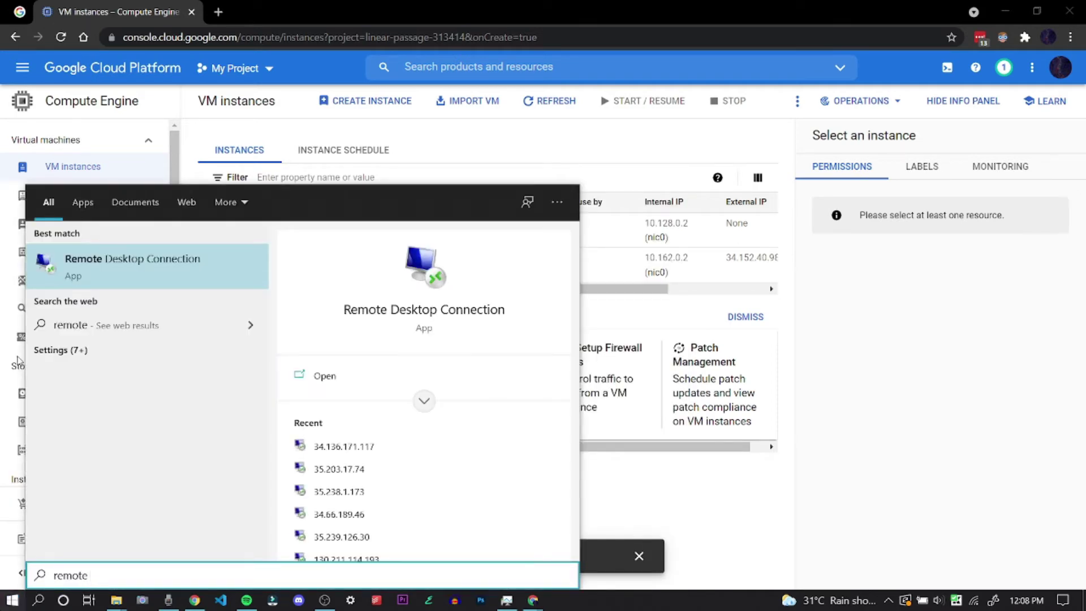
{"action": "left_click", "coordinate": [117, 287]}
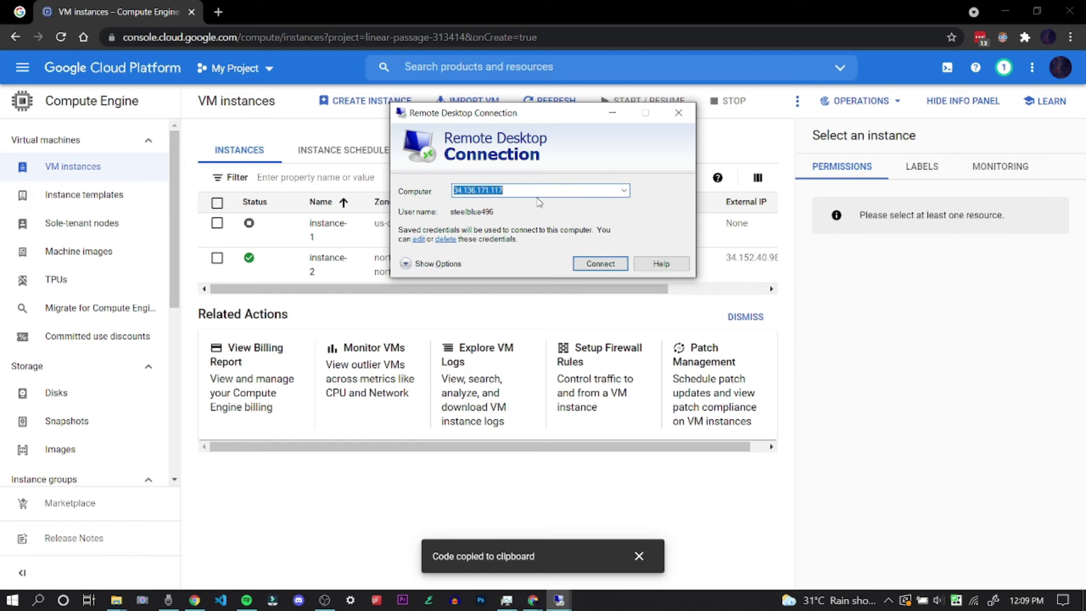
{"action": "mouse_move", "coordinate": [566, 119]}
{"action": "left_mouse_down"}
{"action": "mouse_move", "coordinate": [456, 125]}
{"action": "mouse_move", "coordinate": [532, 258]}
{"action": "left_mouse_up"}
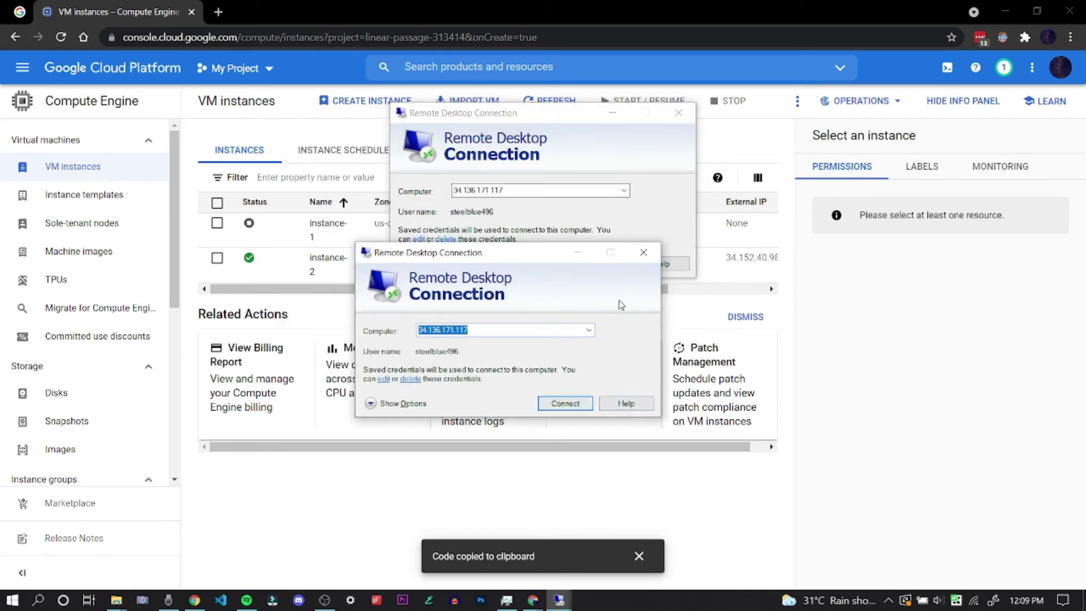
{"action": "left_click", "coordinate": [643, 251]}
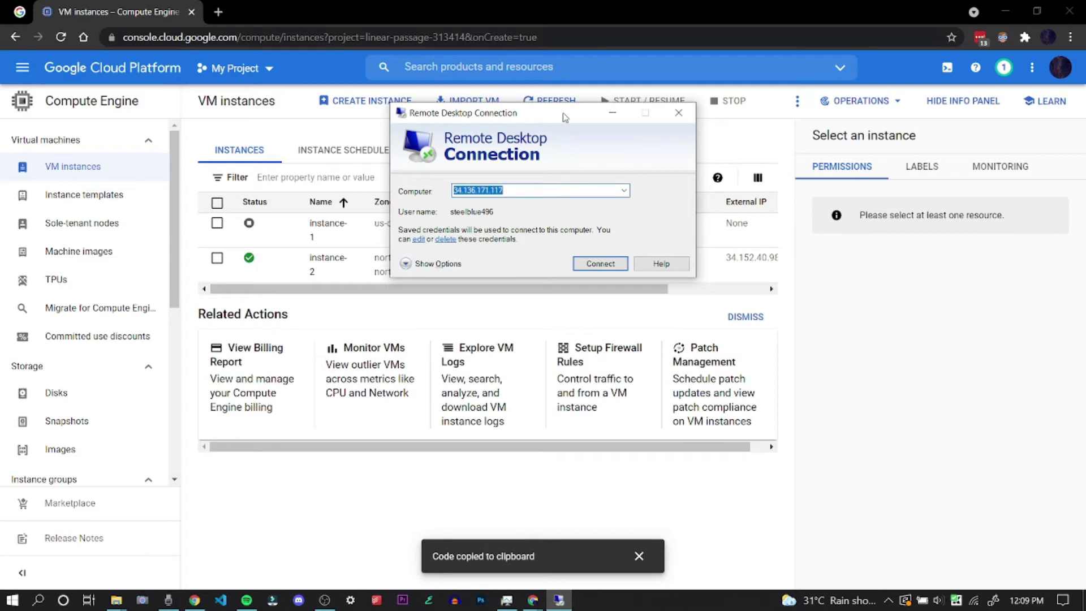
{"action": "left_click_drag", "start_coordinate": [563, 112], "coordinate": [507, 127]}
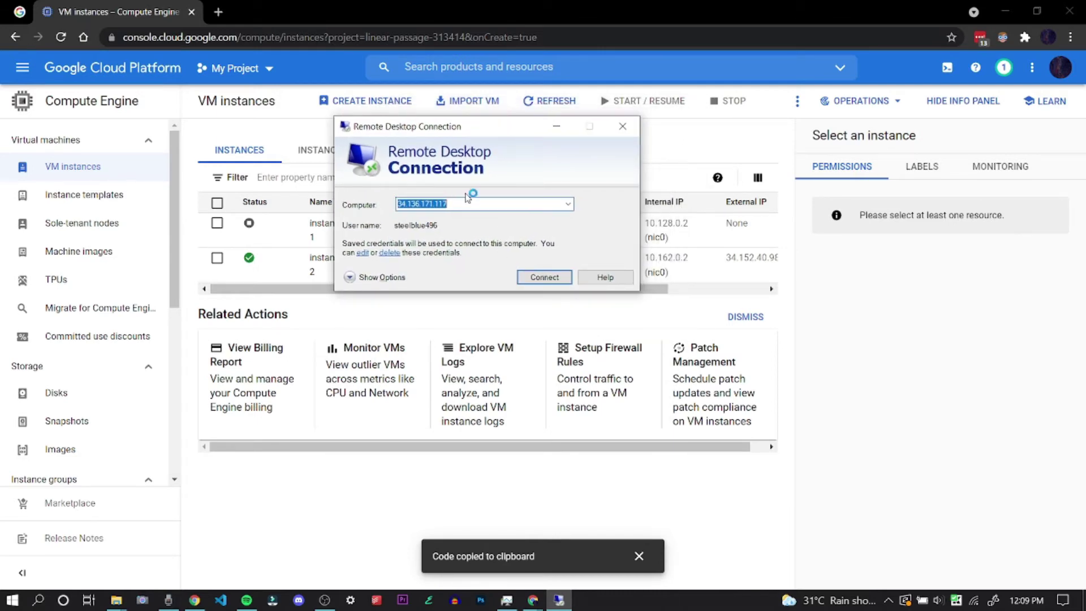
- Copy instance-2's external IP 34.152.40.98 into the Remote Desktop Computer field
{"action": "left_click", "coordinate": [465, 477]}
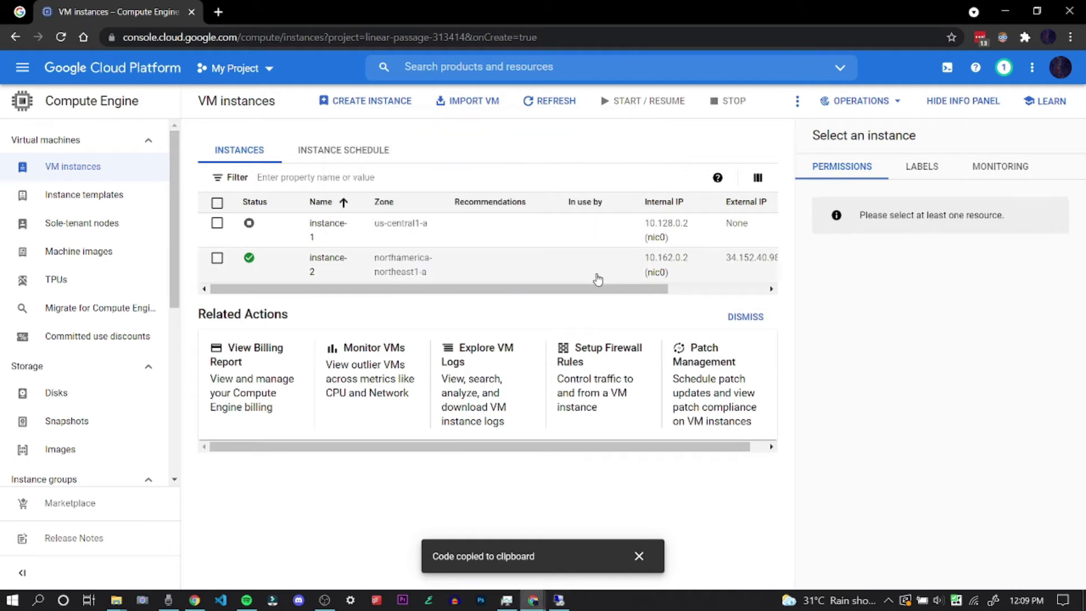
{"action": "mouse_move", "coordinate": [608, 290]}
{"action": "left_mouse_down"}
{"action": "mouse_move", "coordinate": [690, 292]}
{"action": "mouse_move", "coordinate": [727, 274]}
{"action": "left_mouse_up"}
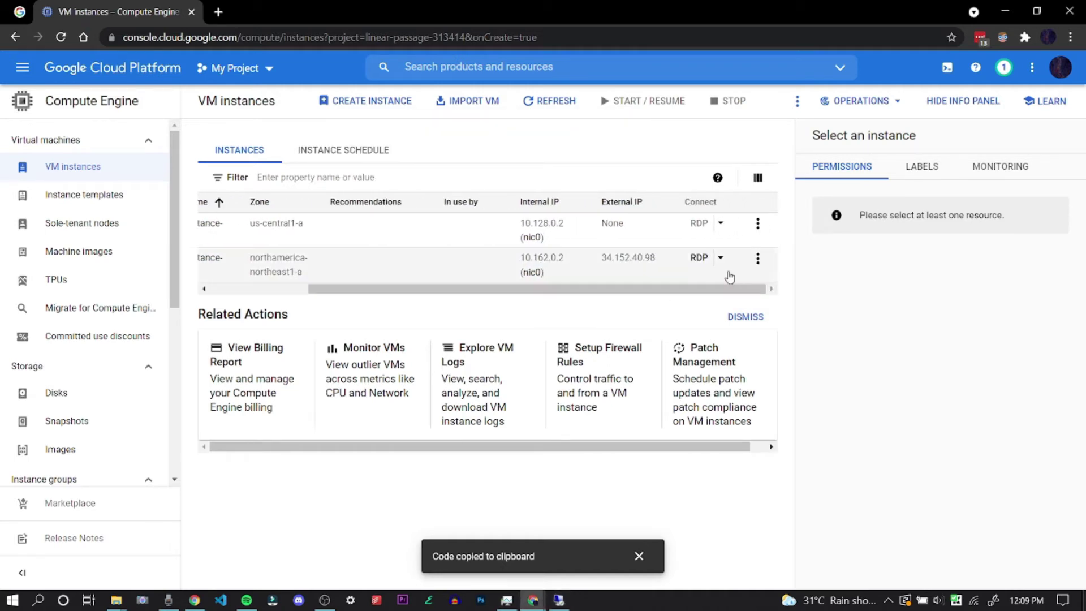
{"action": "left_click", "coordinate": [610, 273]}
{"action": "left_click", "coordinate": [559, 600]}
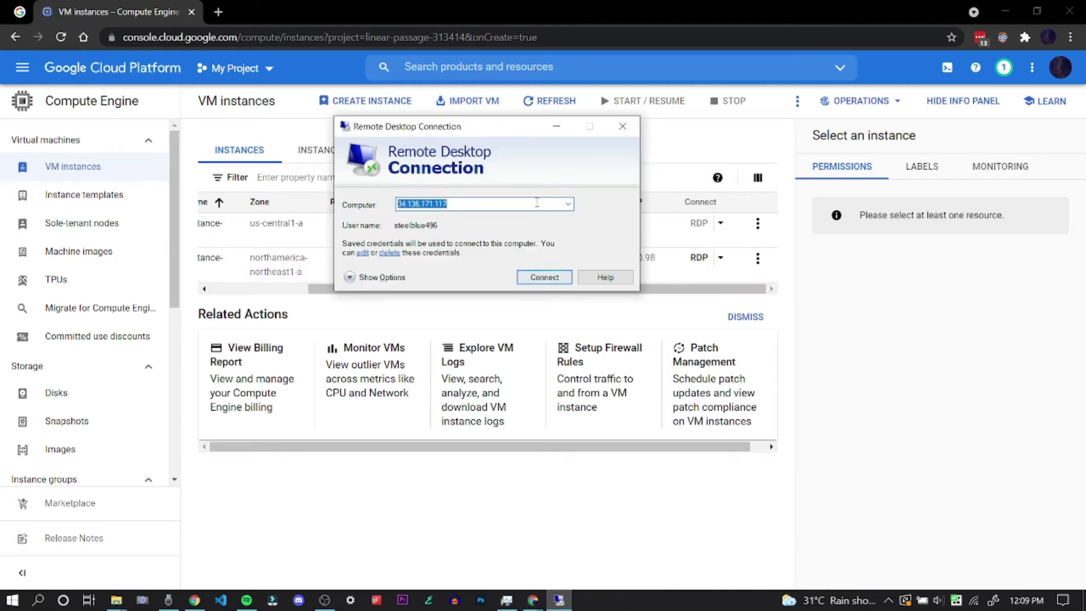
{"action": "key", "text": "ctrl+v"}
- Sign in with the pasted password, remember the credentials, and accept the certificate warning
{"action": "left_click", "coordinate": [544, 278]}
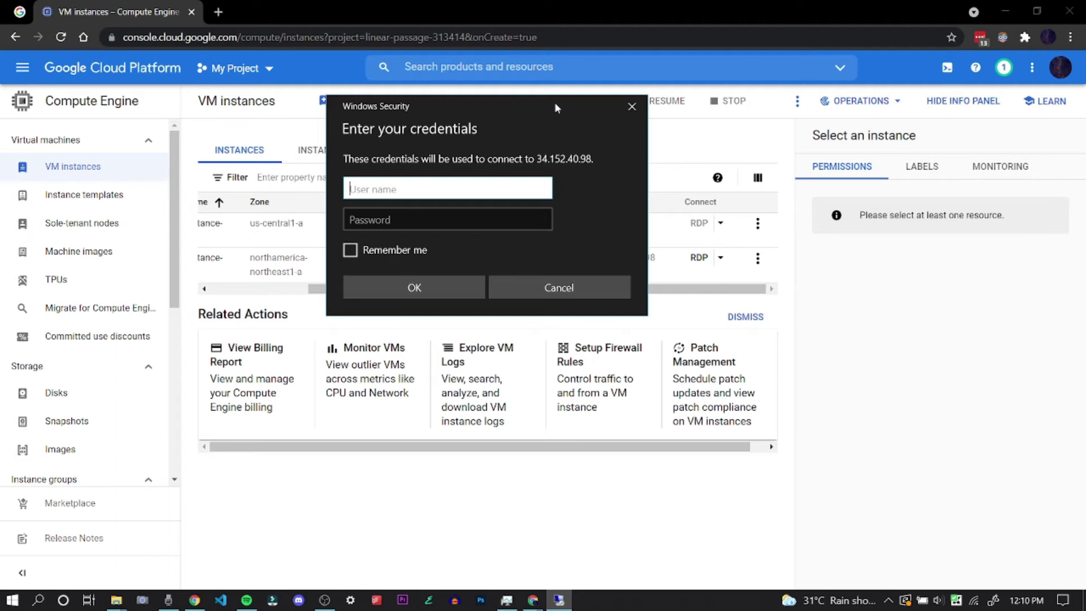
{"action": "type", "text": "stee"}
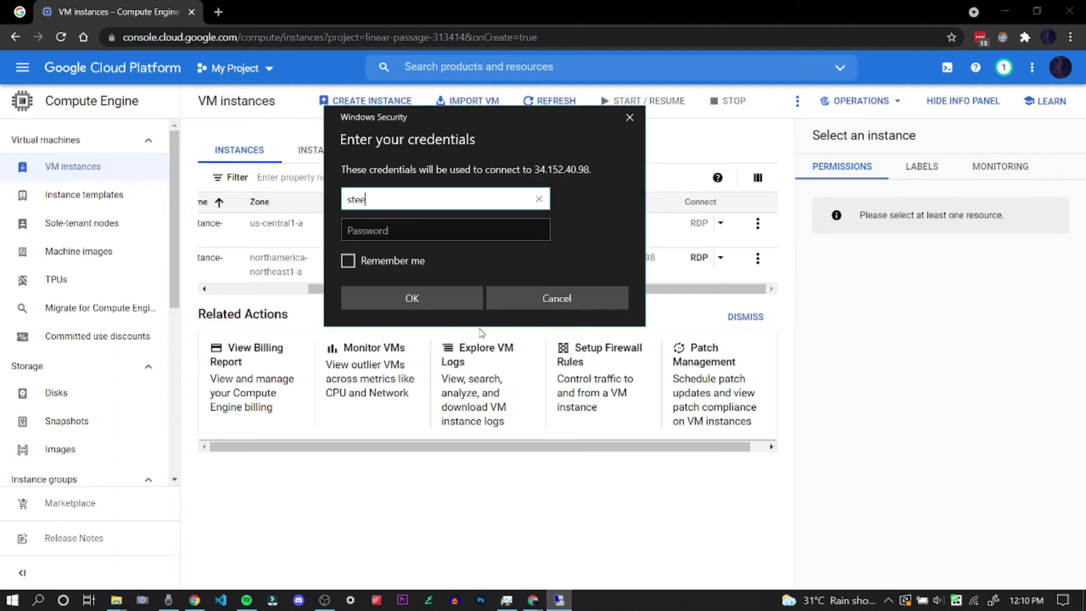
{"action": "type", "text": "lblue"}
{"action": "type", "text": "496"}
{"action": "key", "text": "Tab"}
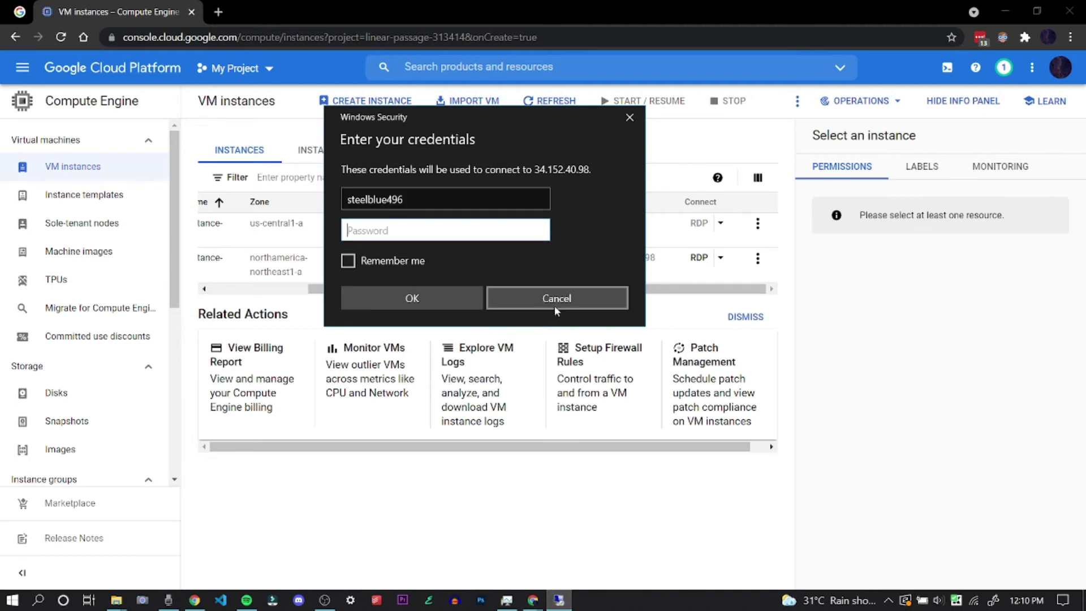
{"action": "key", "text": "ctrl+v"}
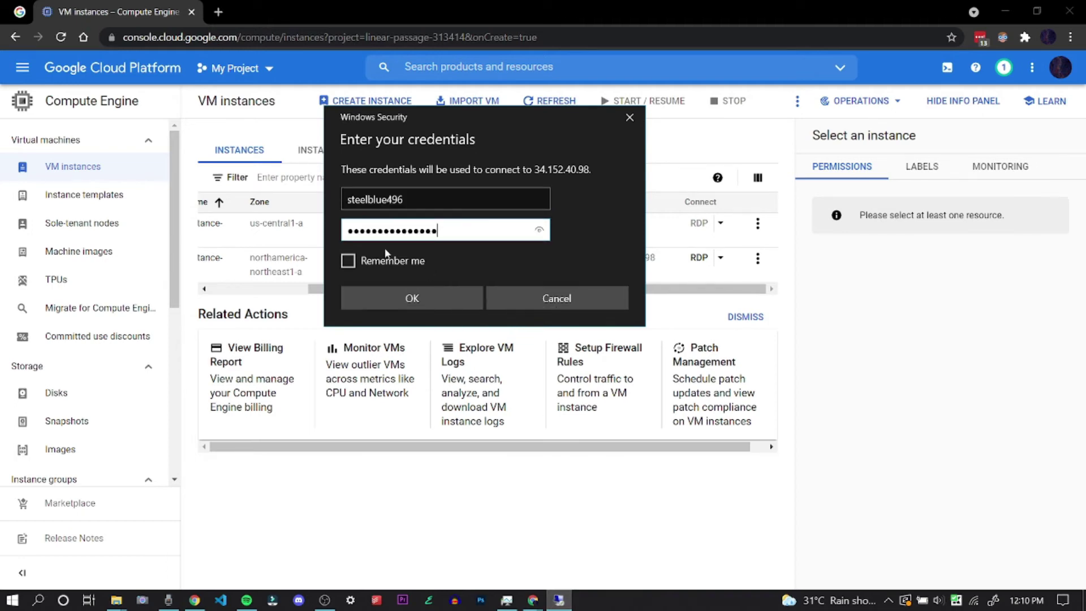
{"action": "left_click", "coordinate": [379, 264]}
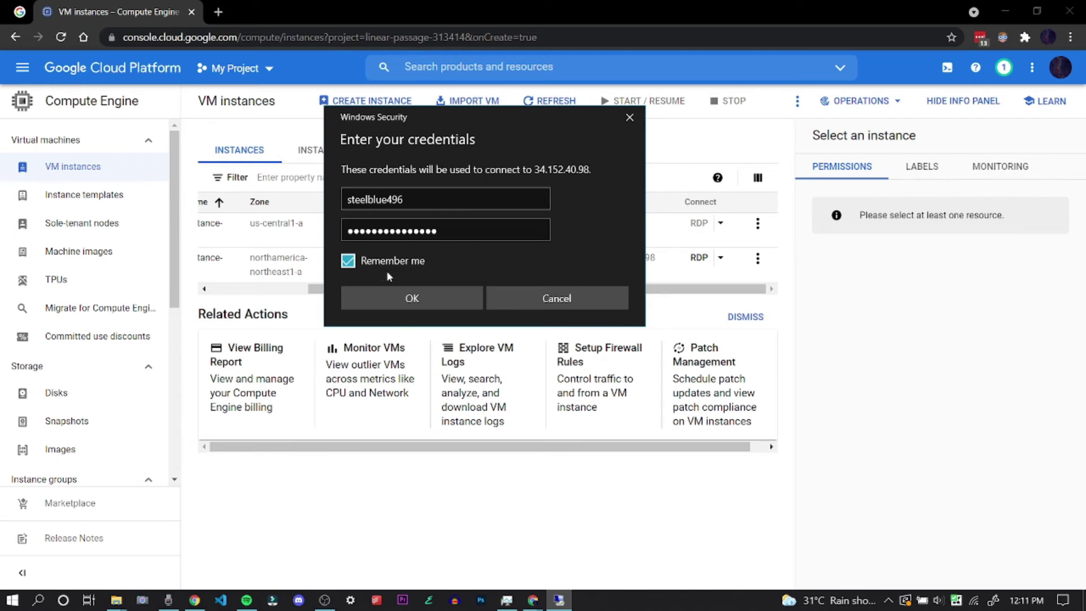
{"action": "left_click", "coordinate": [395, 294]}
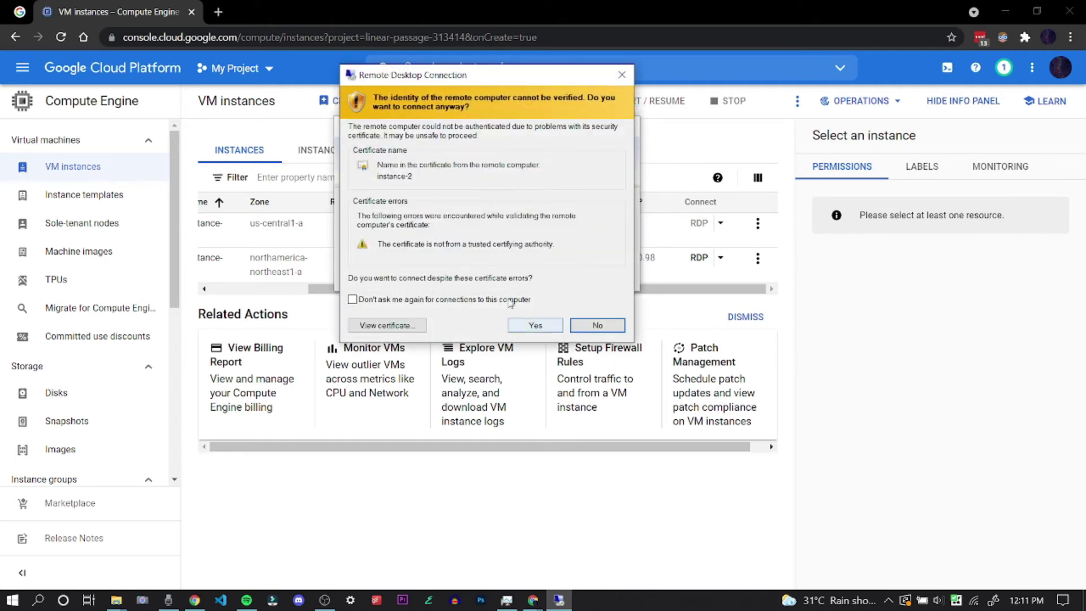
{"action": "left_click", "coordinate": [528, 328]}
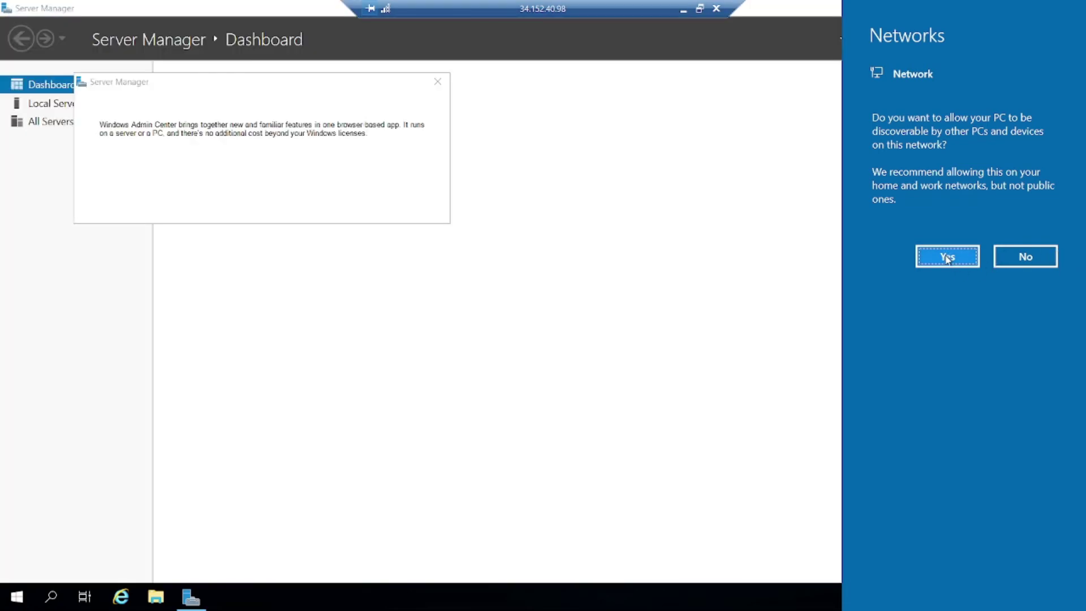
- Allow network discovery, close the Windows Admin Center notice, and minimize Server Manager
{"action": "left_click", "coordinate": [948, 258]}
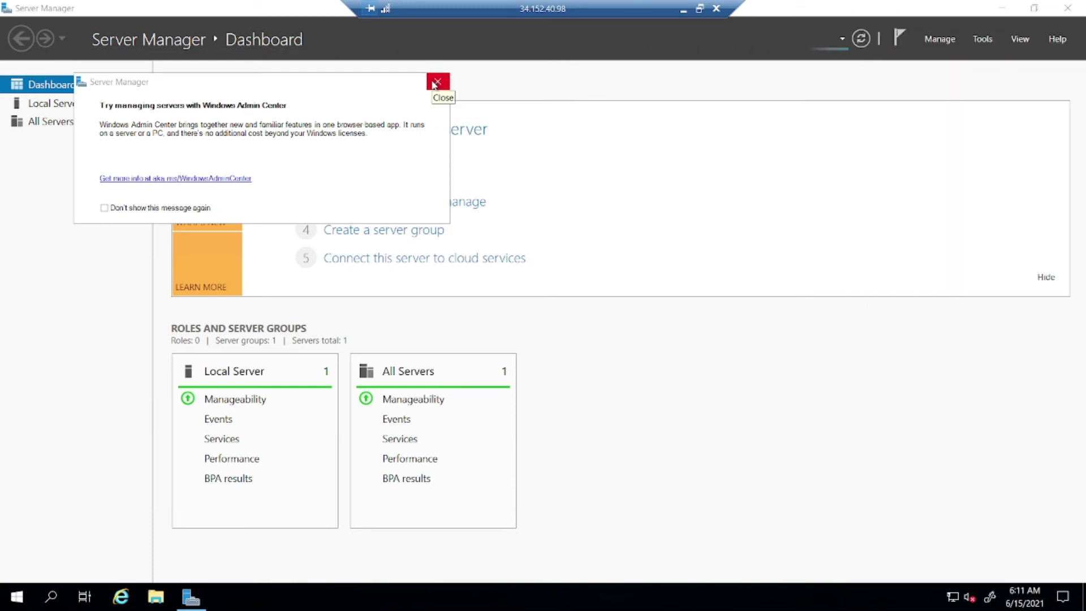
{"action": "left_click", "coordinate": [435, 84]}
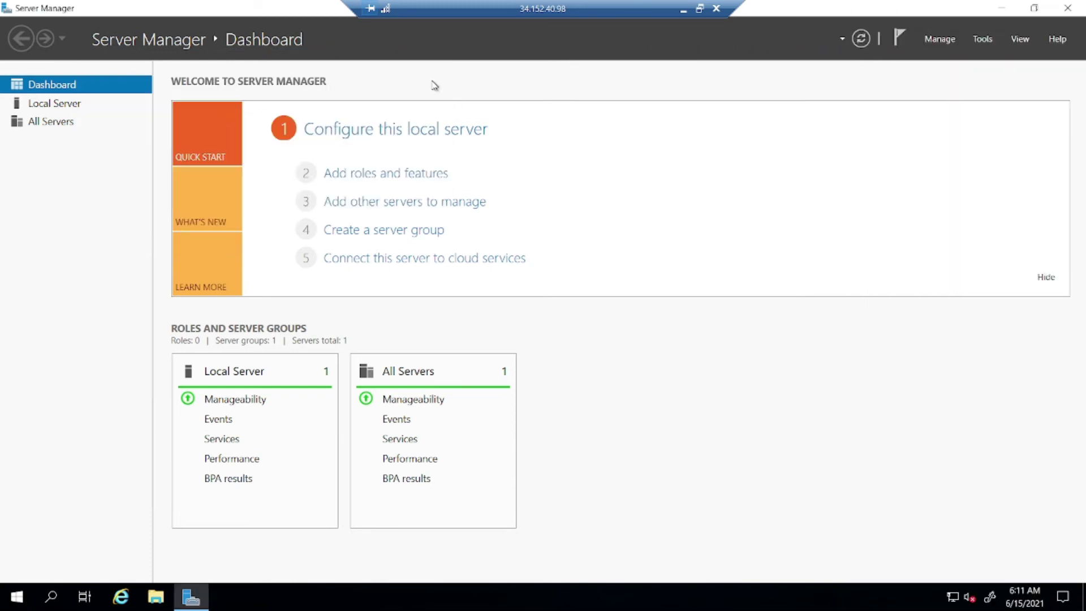
{"action": "left_click", "coordinate": [998, 7]}
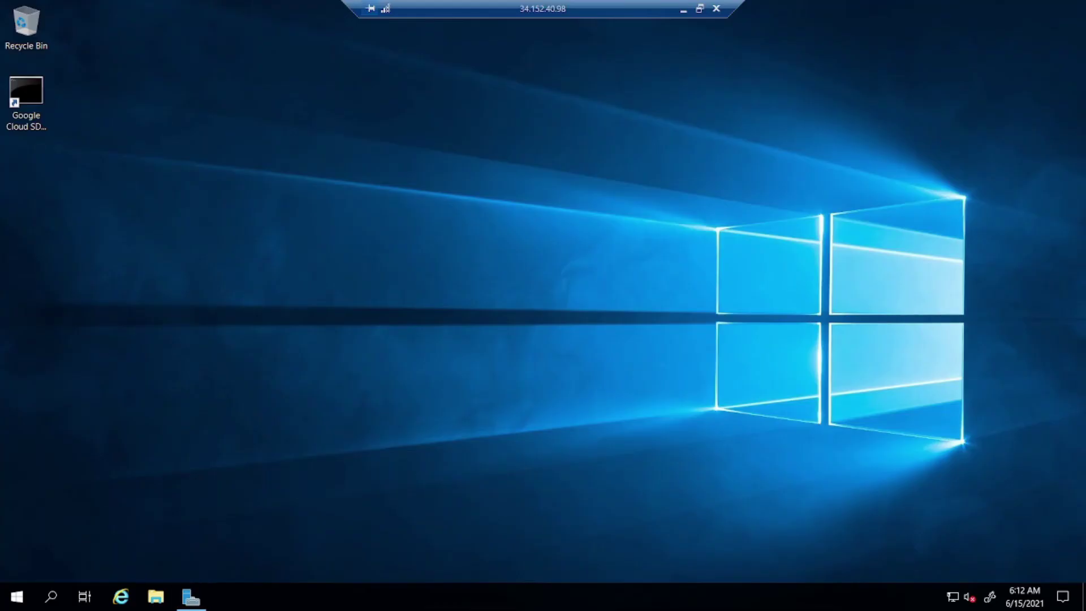
- Accept Internet Explorer's recommended settings, minimize IE and File Explorer, then the session
{"action": "left_click", "coordinate": [123, 597]}
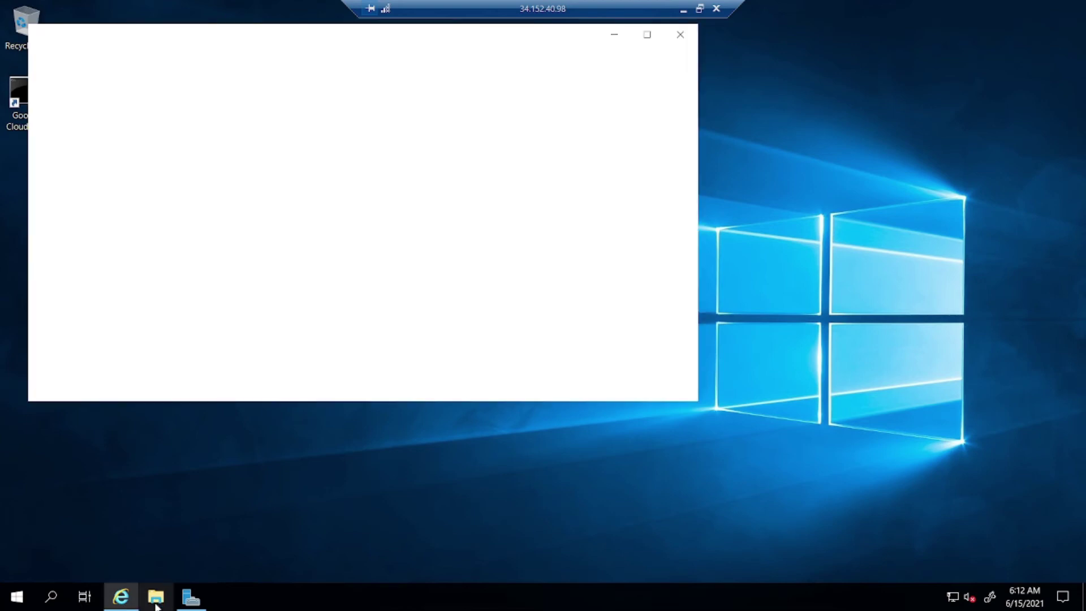
{"action": "left_click", "coordinate": [156, 598]}
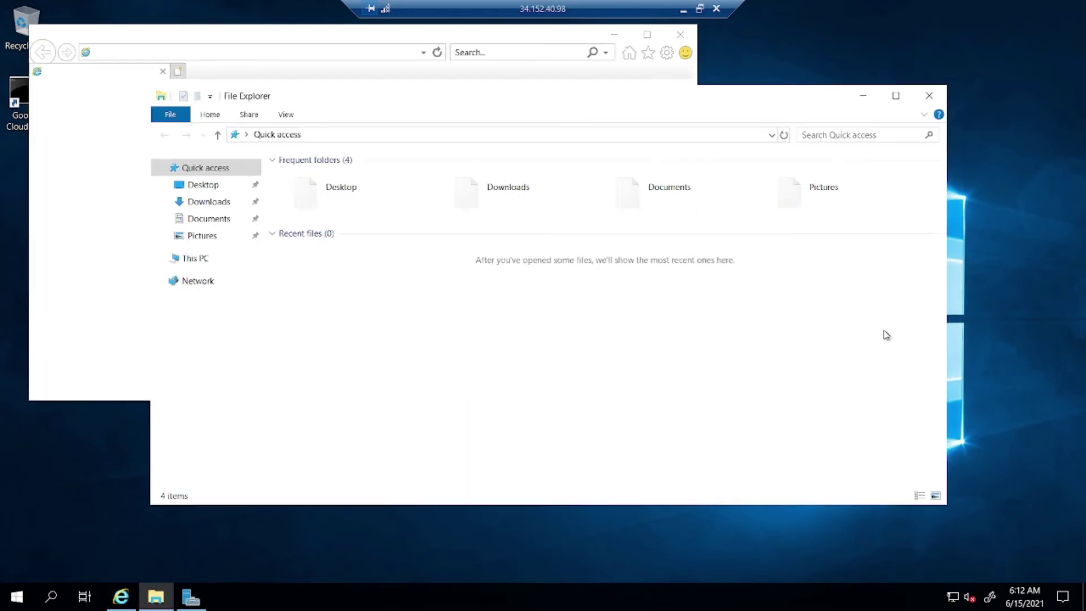
{"action": "left_click", "coordinate": [868, 96]}
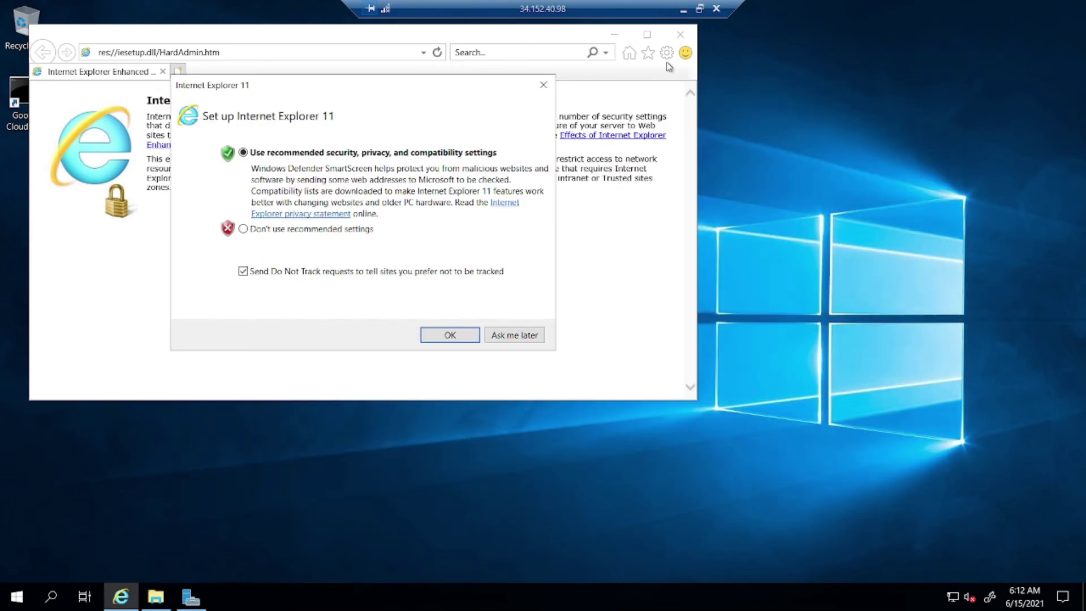
{"action": "left_click", "coordinate": [462, 341]}
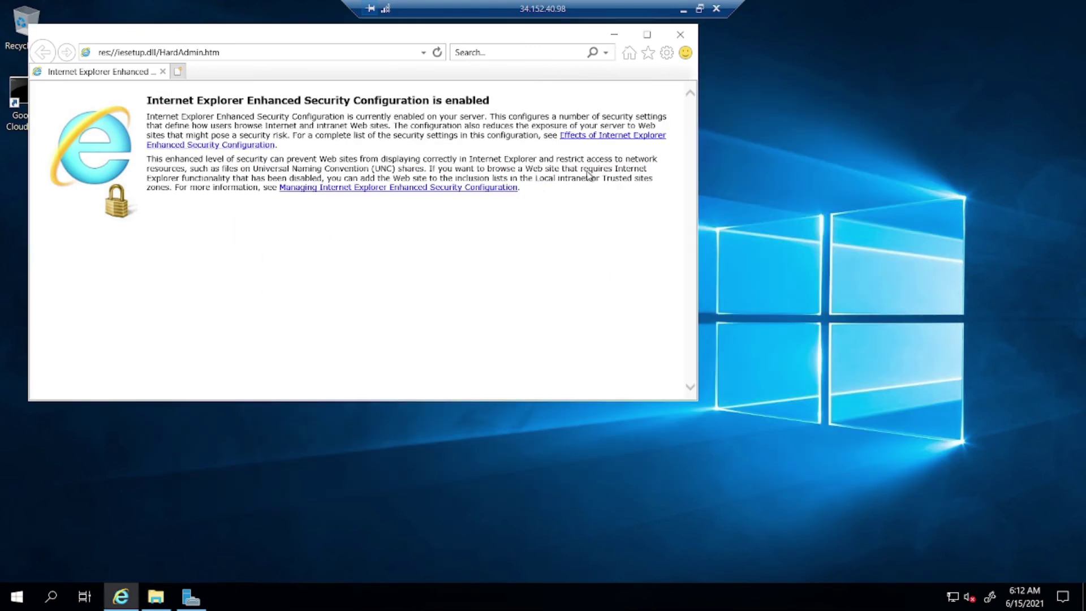
{"action": "left_click", "coordinate": [614, 35]}
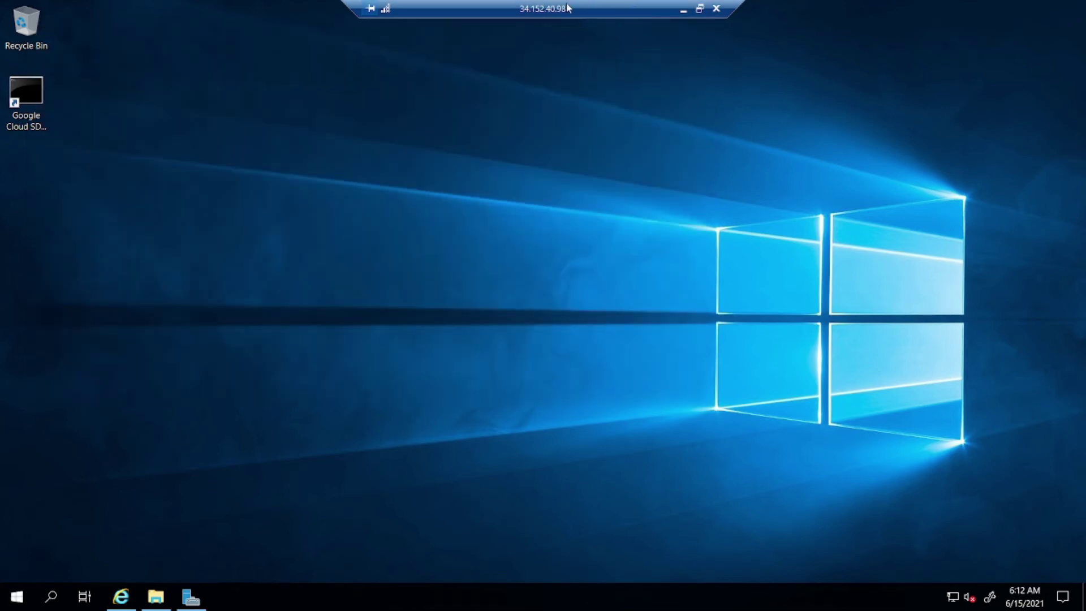
{"action": "left_click", "coordinate": [685, 11]}
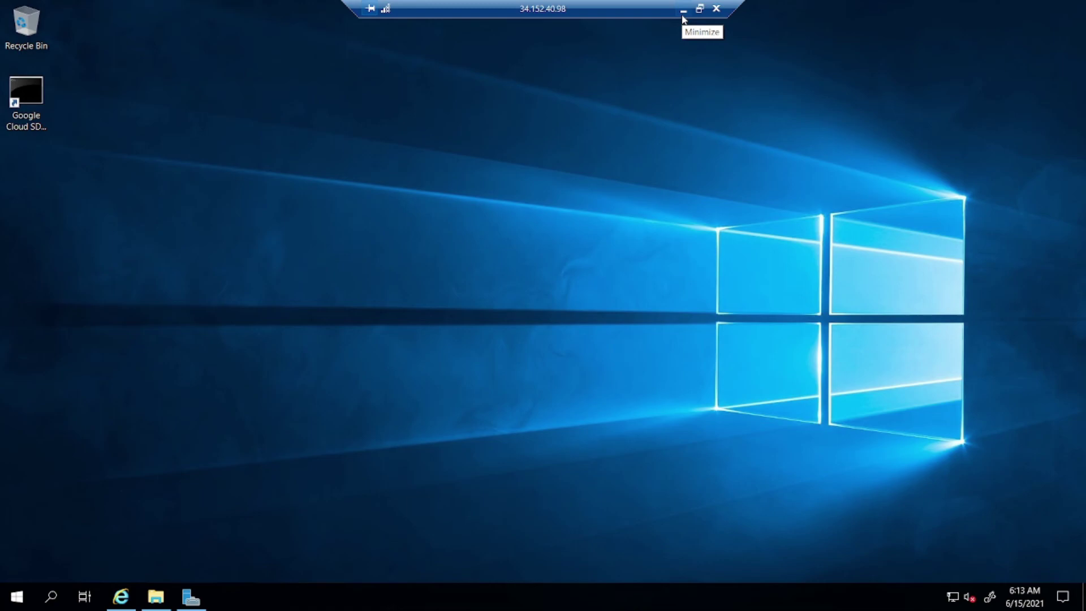
{"action": "left_click", "coordinate": [682, 16]}
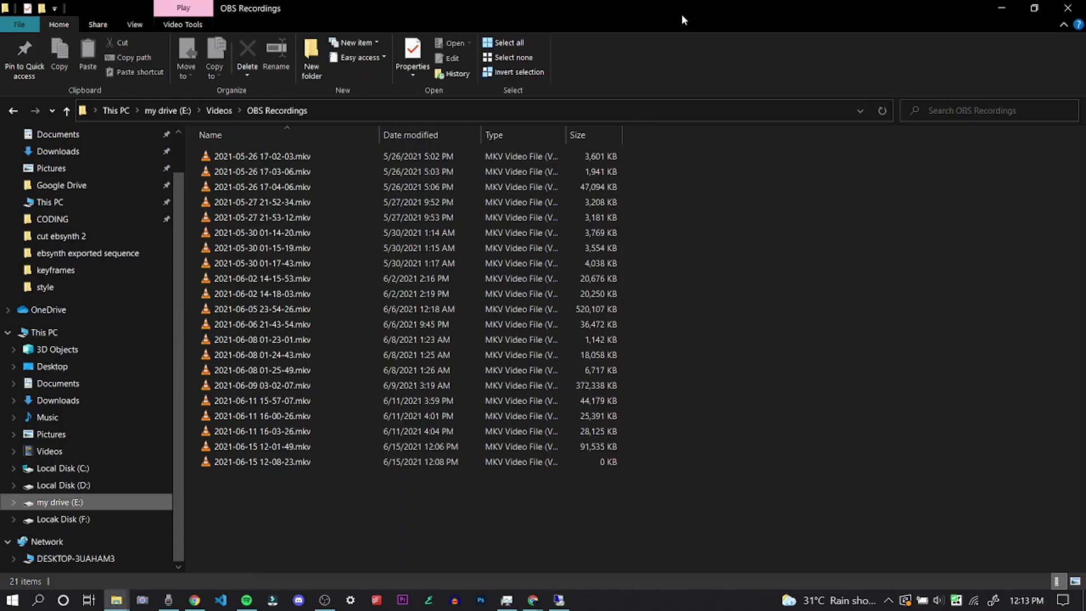
{"action": "left_click", "coordinate": [447, 452]}
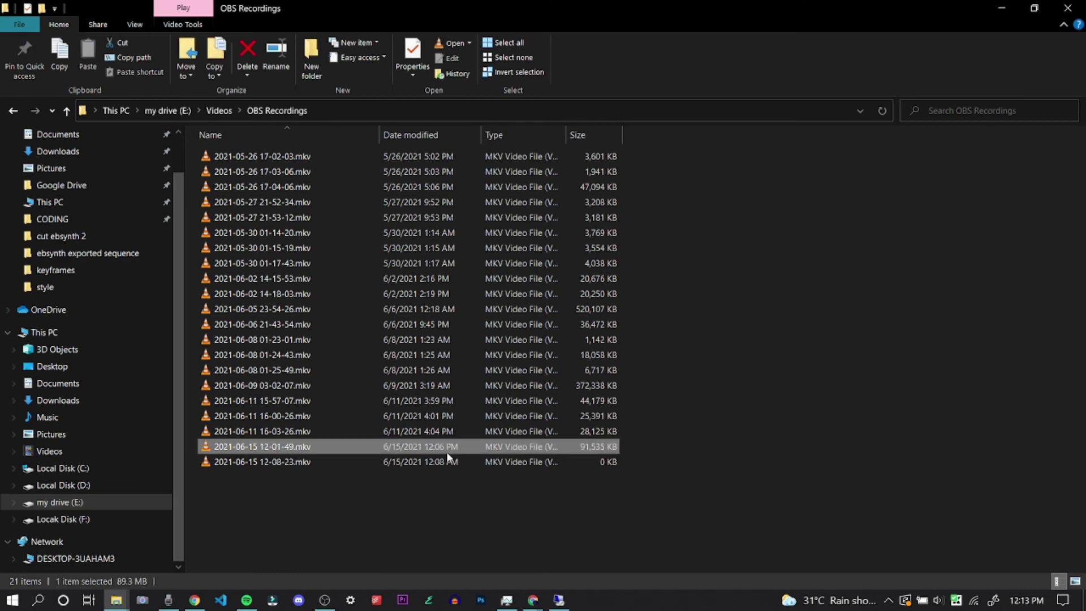
{"action": "right_click", "coordinate": [446, 453]}
{"action": "left_click", "coordinate": [522, 366]}
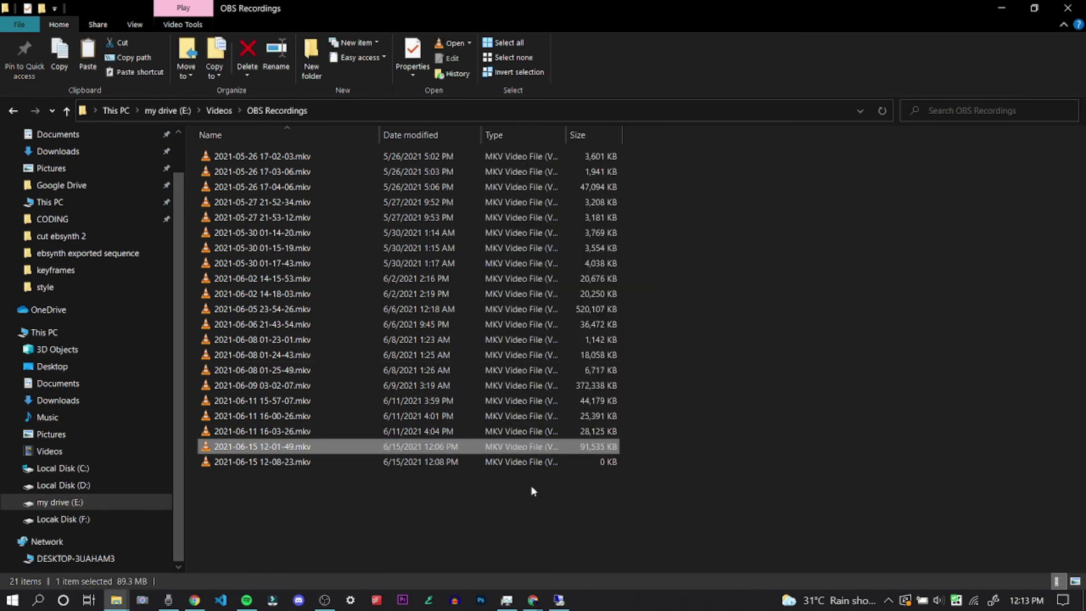
{"action": "left_click", "coordinate": [567, 601]}
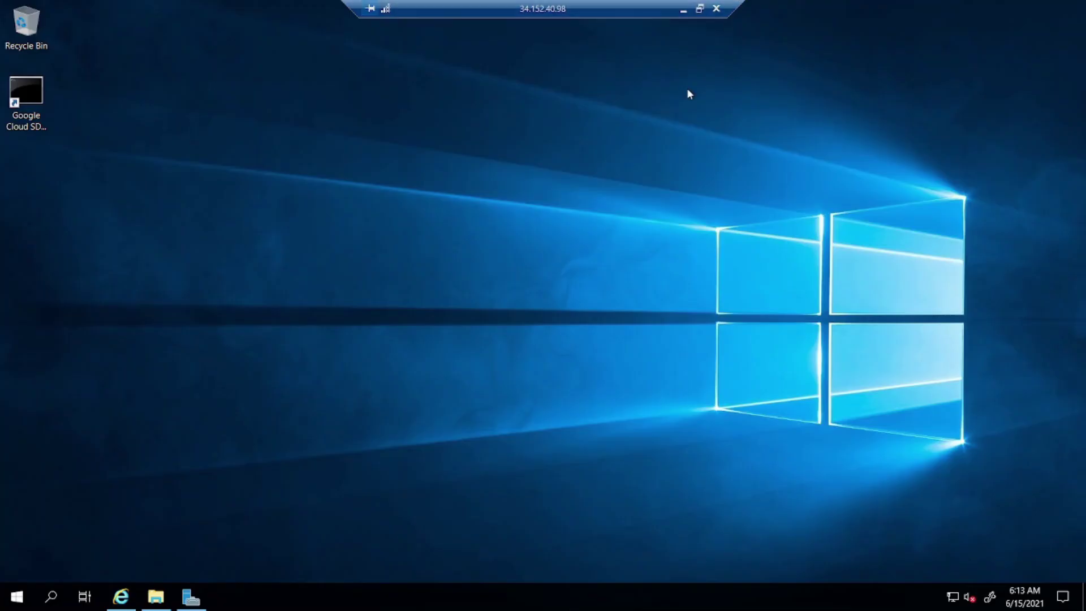
{"action": "key", "text": "ctrl+v"}
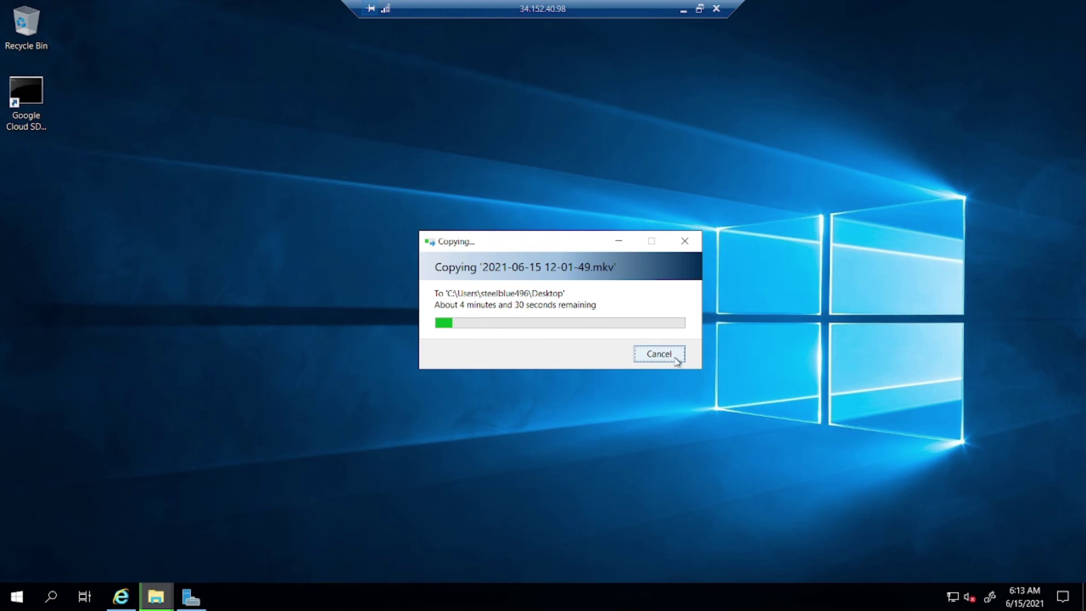
- Abort the file copy and disconnect the Remote Desktop session from the Windows server
{"action": "left_click", "coordinate": [659, 354]}
{"action": "left_click", "coordinate": [2, 601]}
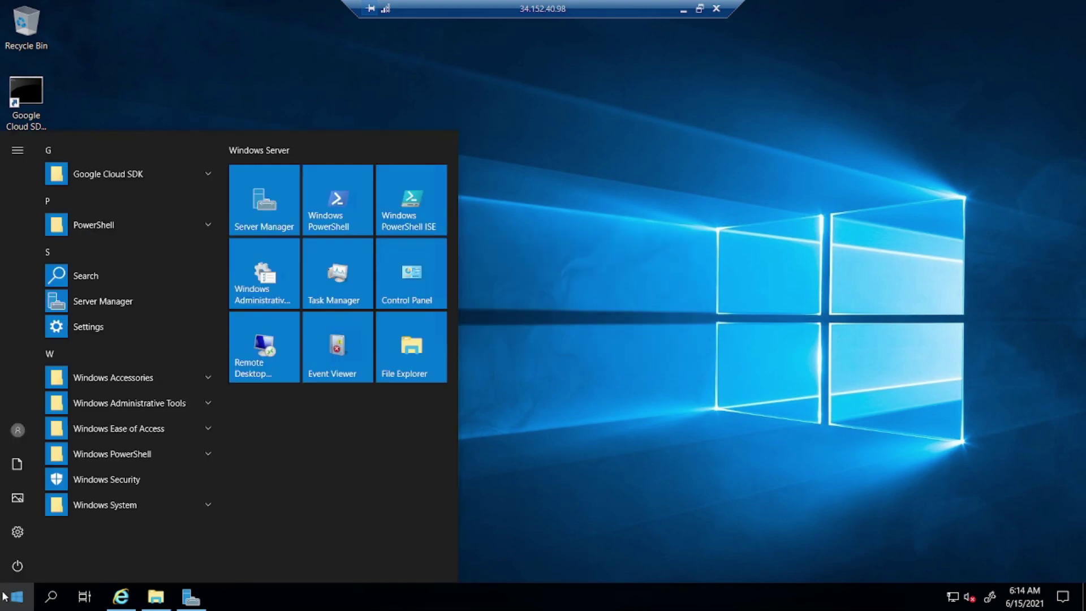
{"action": "left_click", "coordinate": [14, 572]}
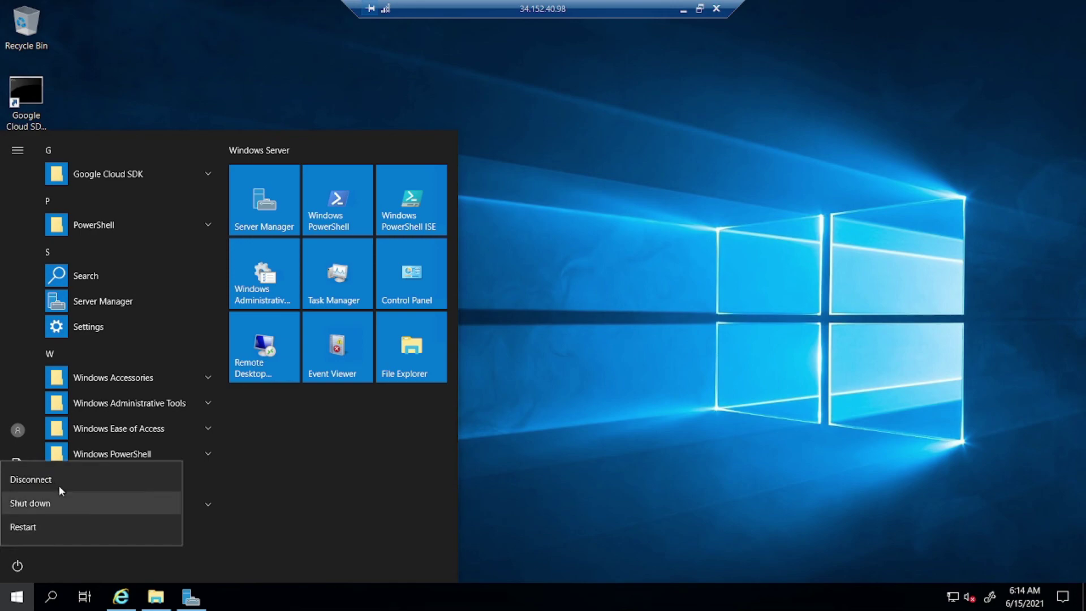
{"action": "left_click", "coordinate": [59, 484]}
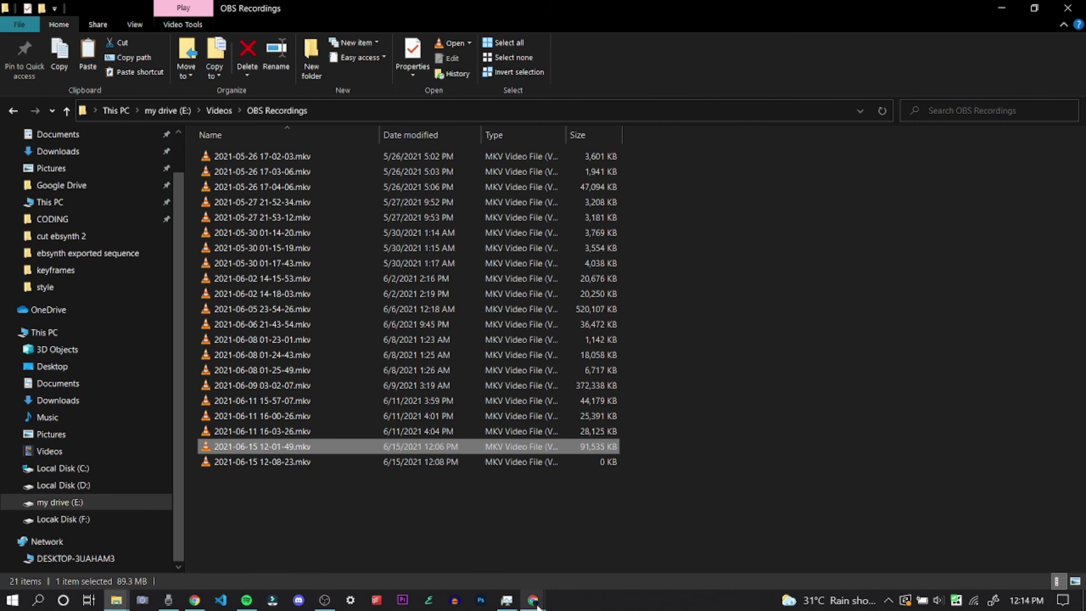
- Stop instance-2 from the VM instances table, confirm, and check its available actions afterwards
{"action": "mouse_move", "coordinate": [533, 601]}
{"action": "left_click", "coordinate": [477, 564]}
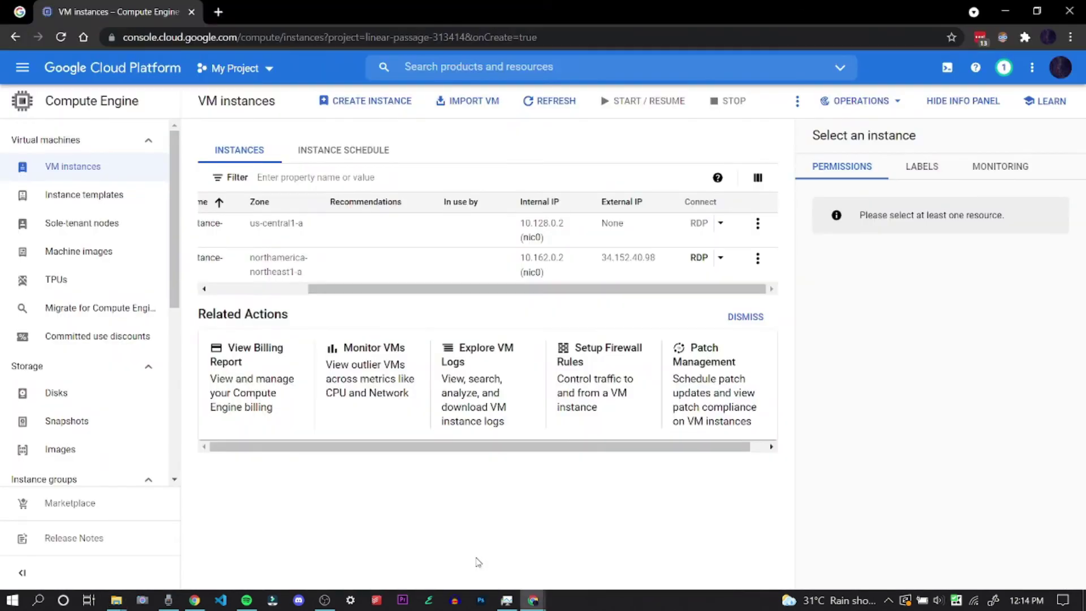
{"action": "left_click_drag", "start_coordinate": [652, 297], "coordinate": [465, 297]}
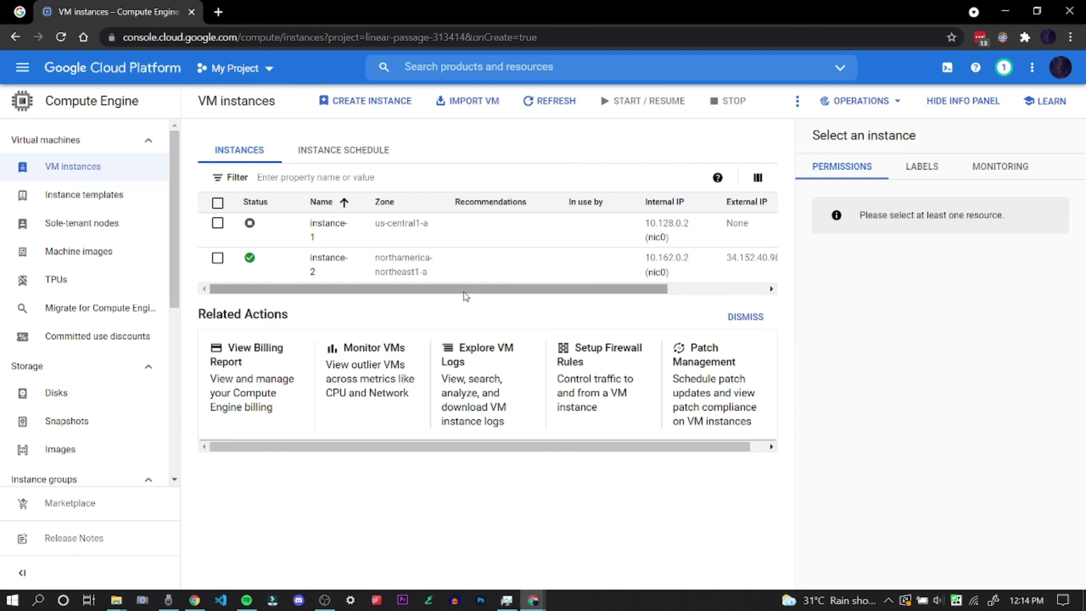
{"action": "left_click_drag", "start_coordinate": [465, 289], "coordinate": [798, 263]}
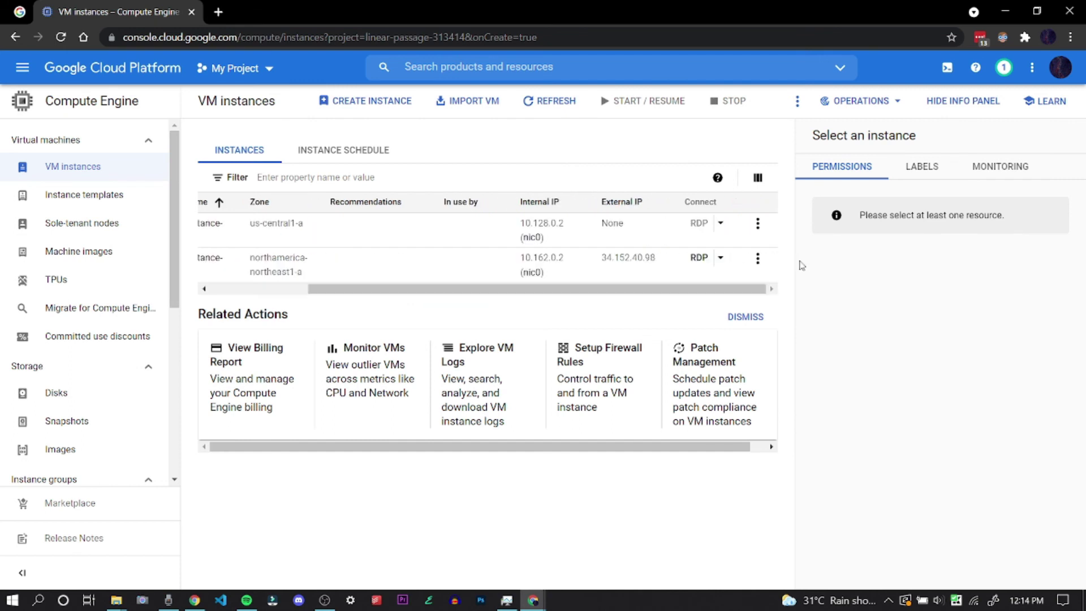
{"action": "left_click", "coordinate": [758, 259]}
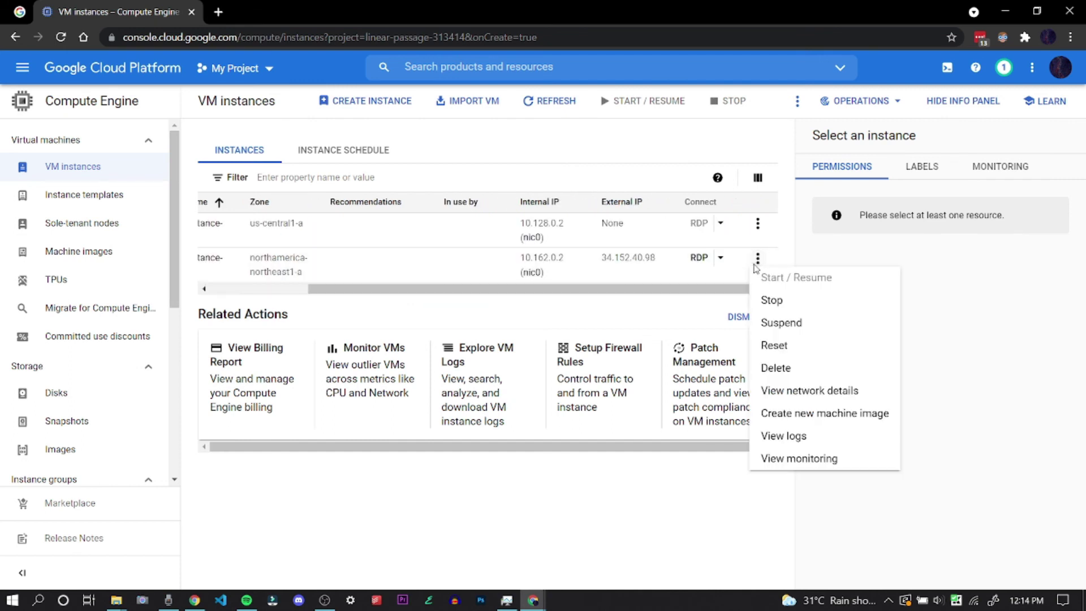
{"action": "left_click", "coordinate": [797, 300]}
{"action": "left_click", "coordinate": [710, 375]}
{"action": "left_click_drag", "start_coordinate": [599, 291], "coordinate": [356, 280]}
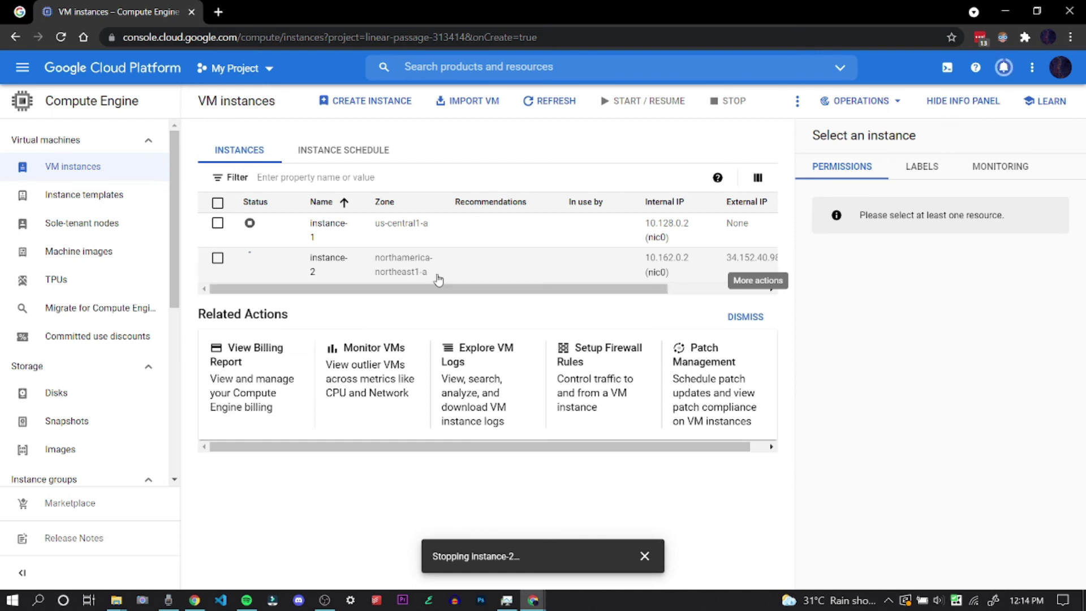
{"action": "left_click_drag", "start_coordinate": [449, 288], "coordinate": [651, 288]}
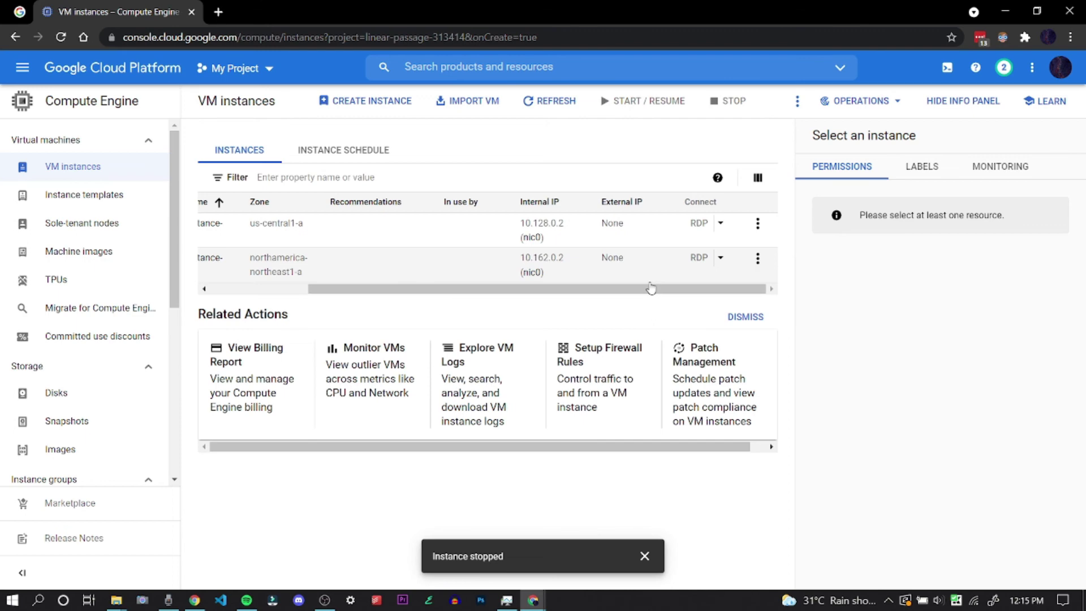
{"action": "left_click", "coordinate": [759, 258]}
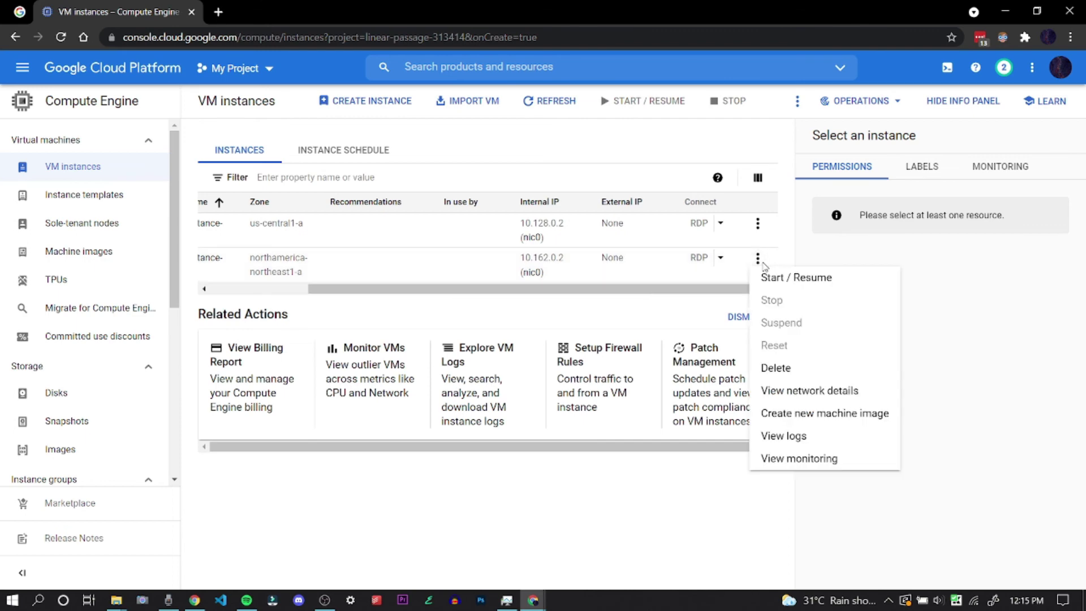